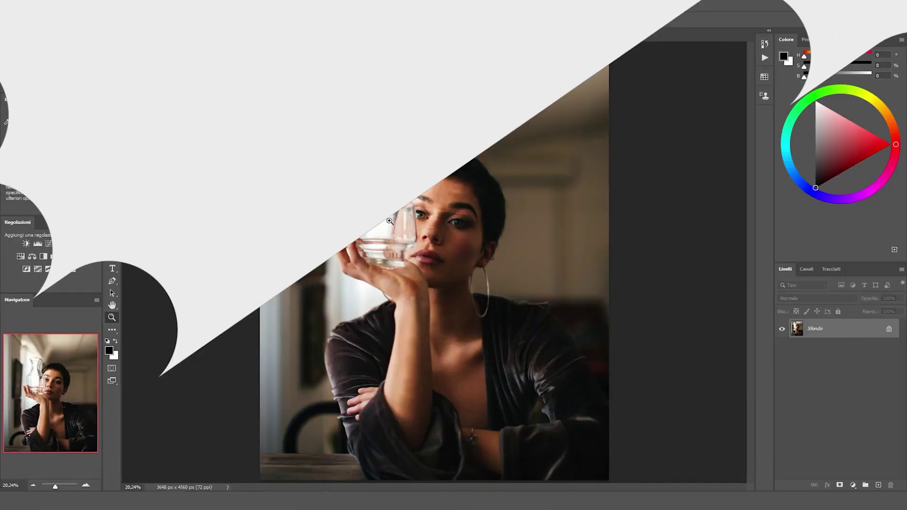
Duplicate the background layer of the portrait and place a new white-filled layer beneath the copy
click(389, 221)
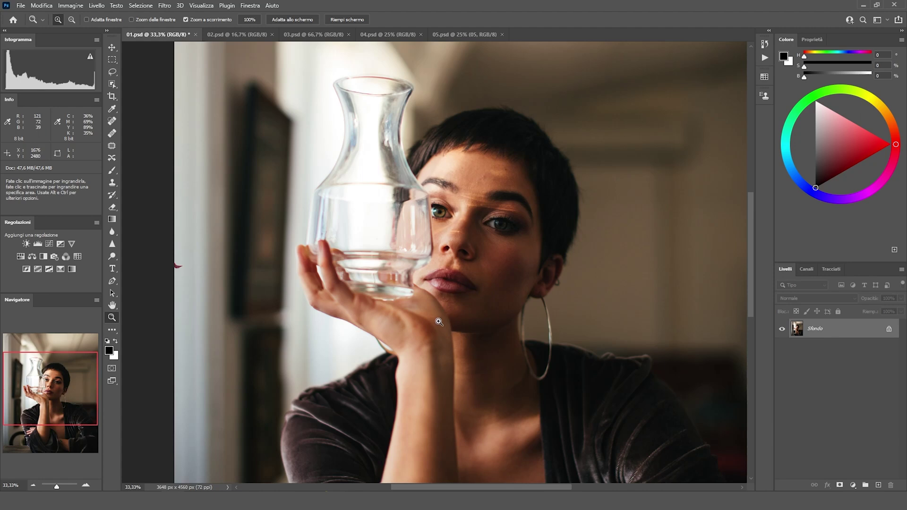
click(293, 19)
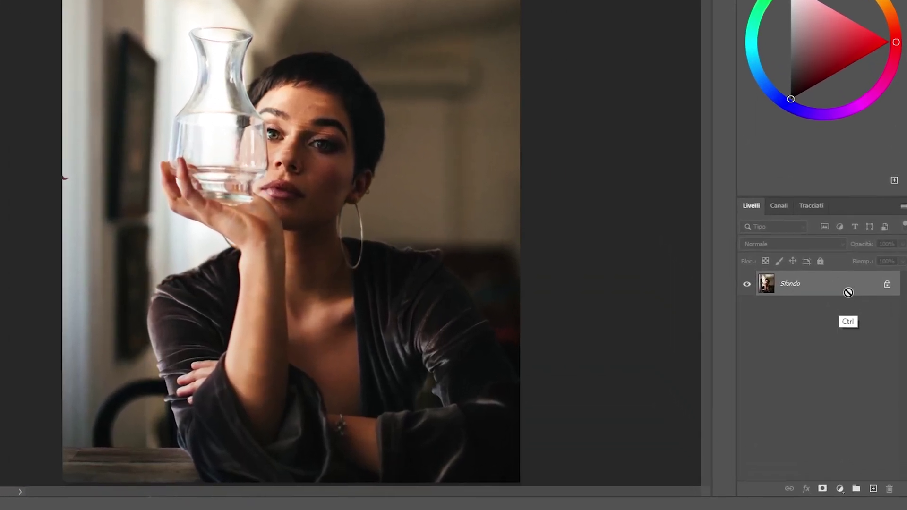
key(ctrl+j)
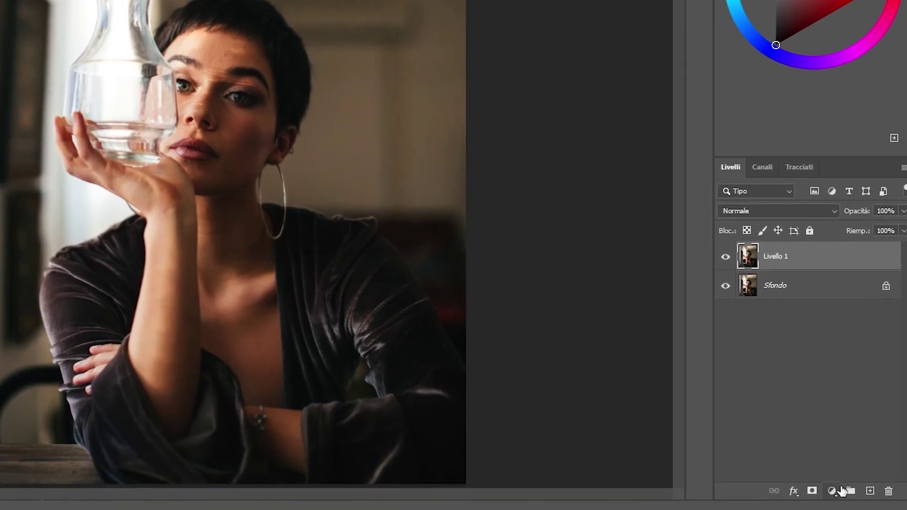
click(868, 493)
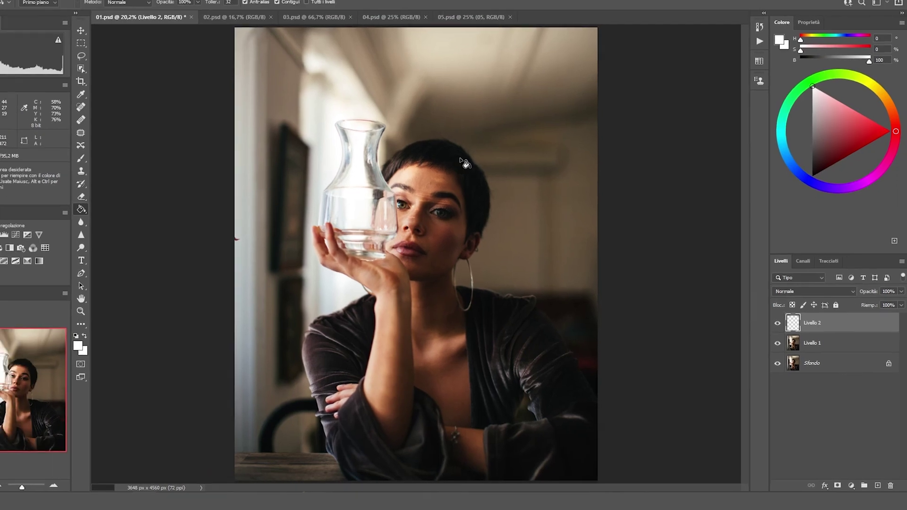
key(alt+BackSpace)
drag(826, 334, 822, 356)
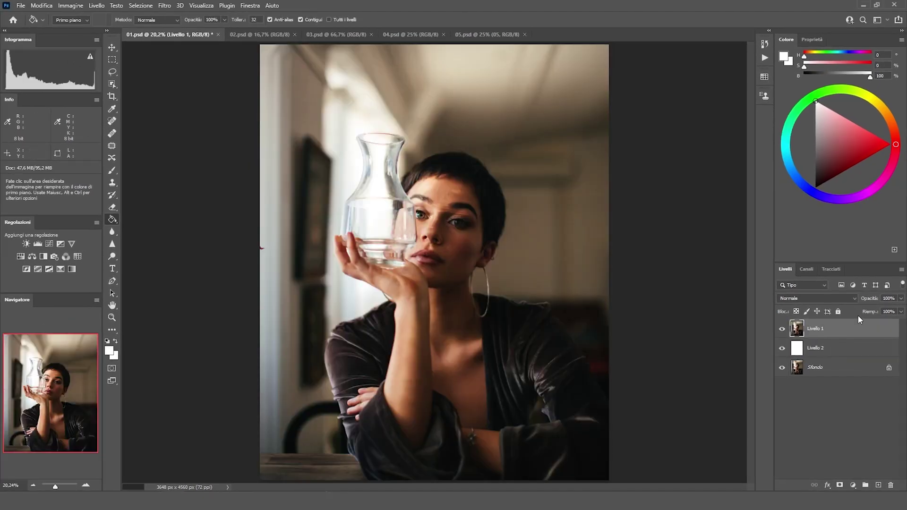
Open the portrait copy in Select and Mask and set the preview transparency to 83%
click(111, 48)
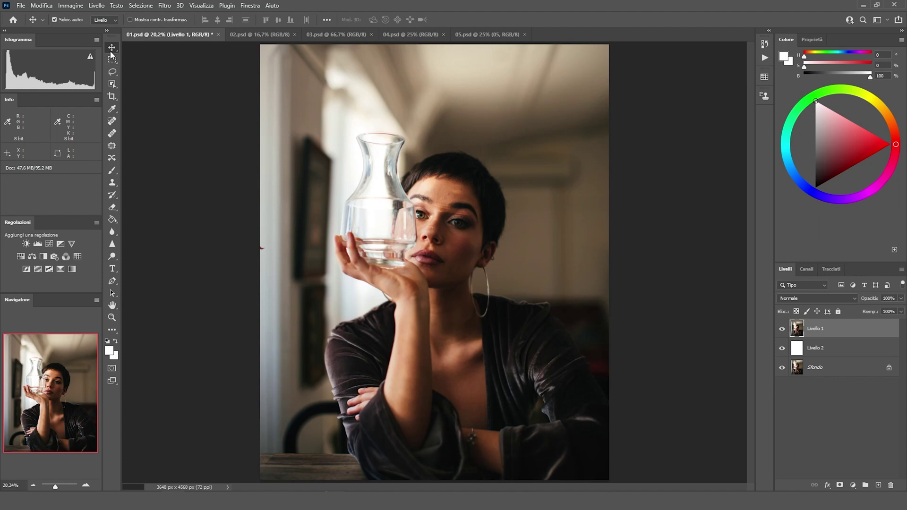
key(m)
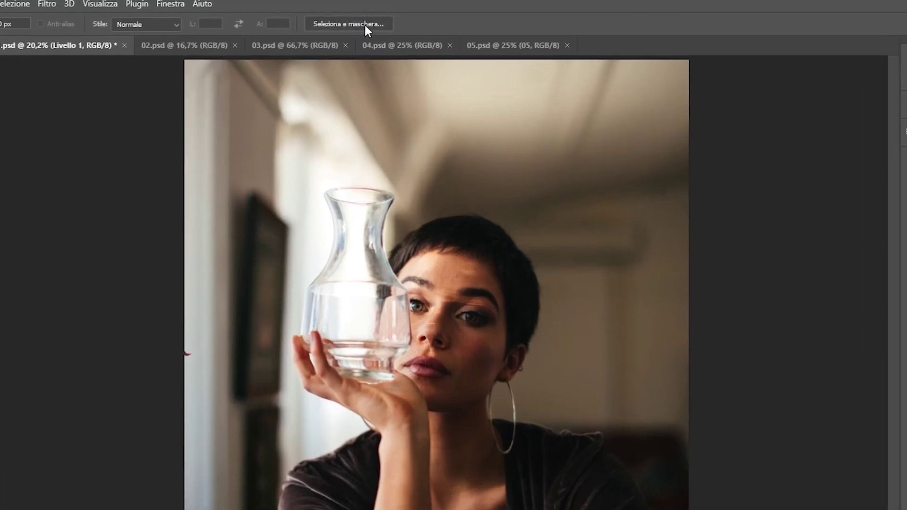
click(365, 21)
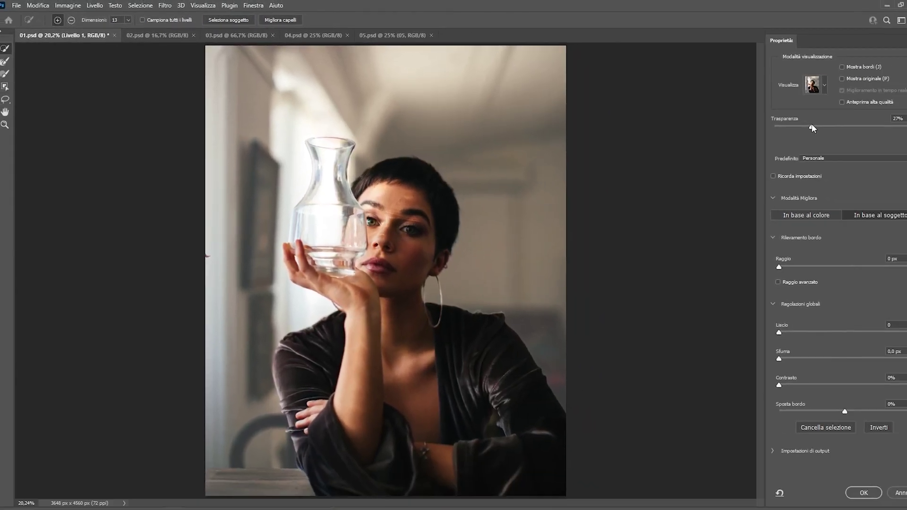
drag(811, 124, 902, 110)
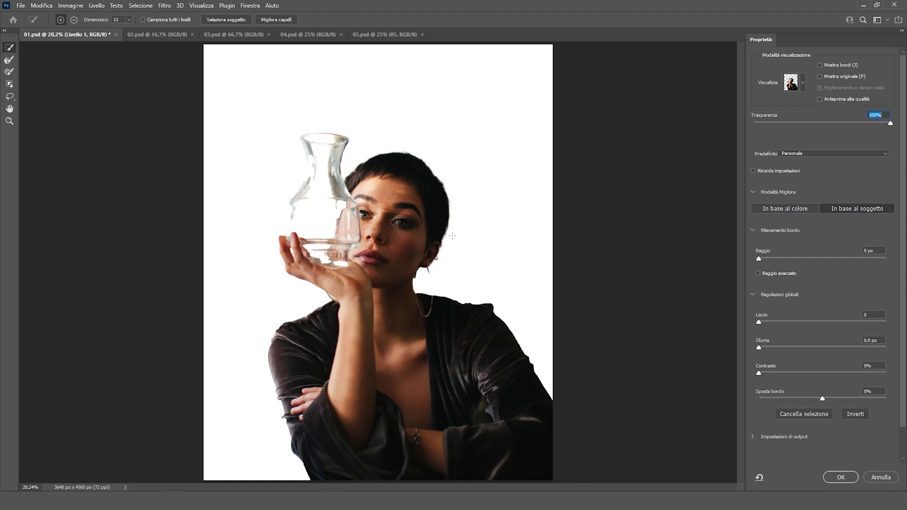
drag(860, 122, 868, 123)
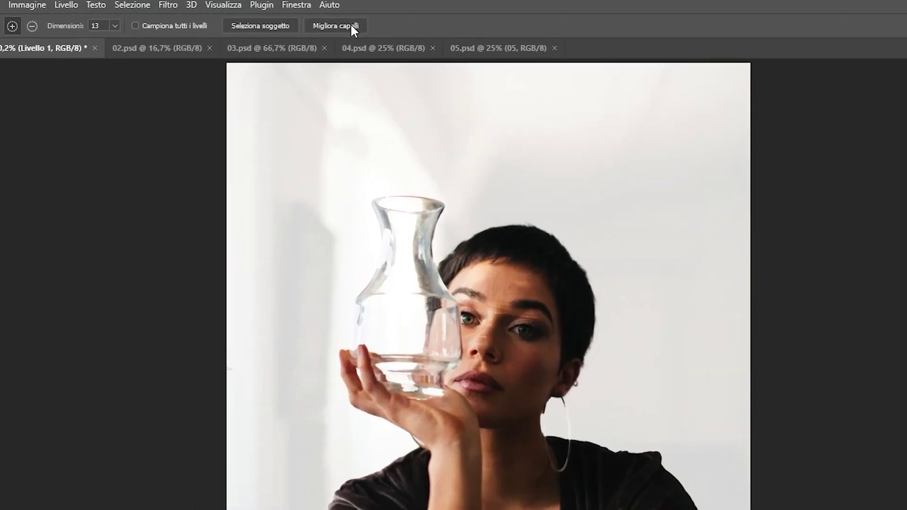
Refine the hair in the woman's selection, accept it and turn it into a mask on the portrait layer
click(287, 18)
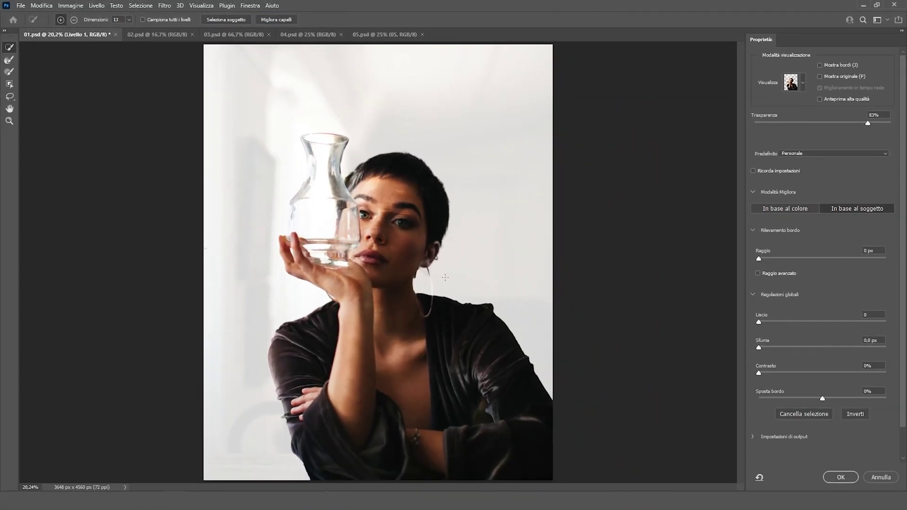
key(r)
click(841, 477)
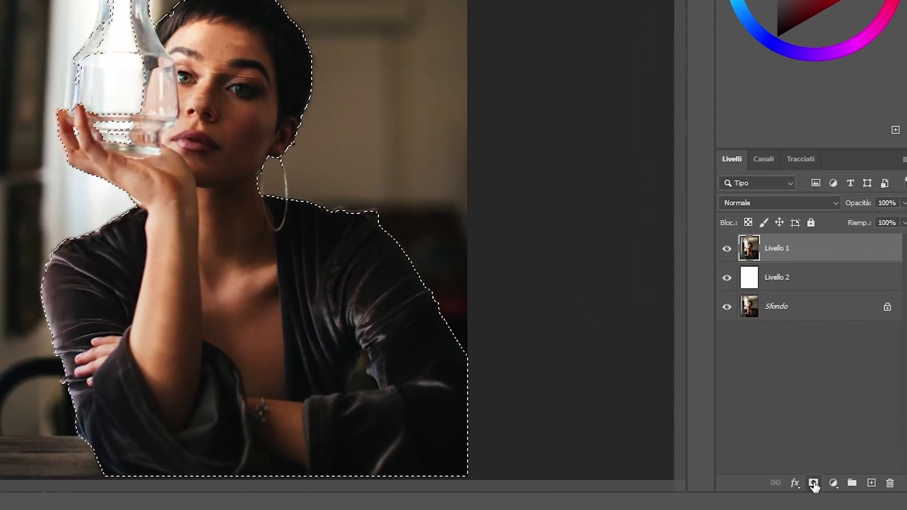
click(813, 484)
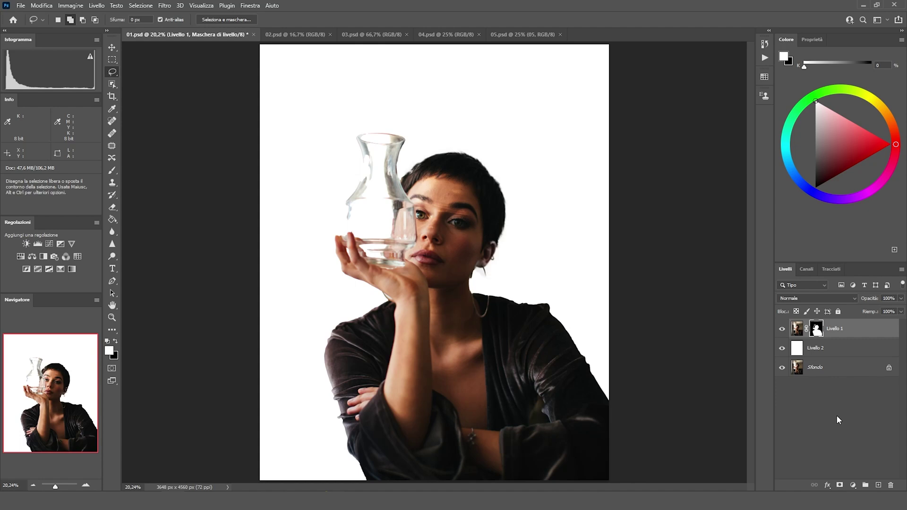
Paint white on the portrait layer's mask with a 66 px brush to reveal the area around the hoop earring
click(797, 328)
key(g)
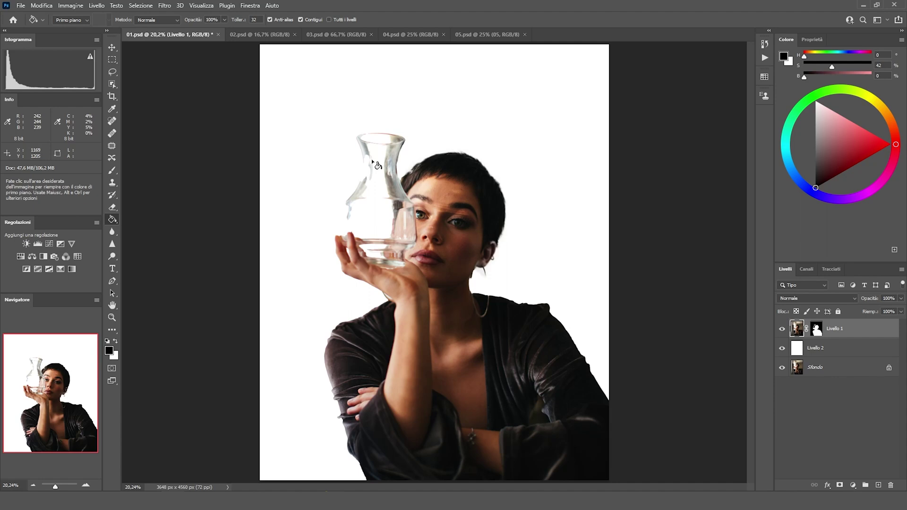
click(818, 329)
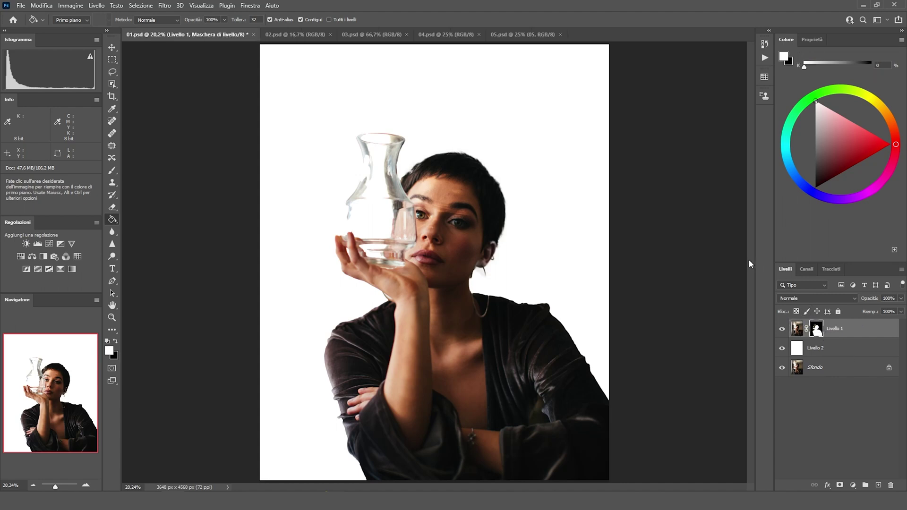
click(112, 171)
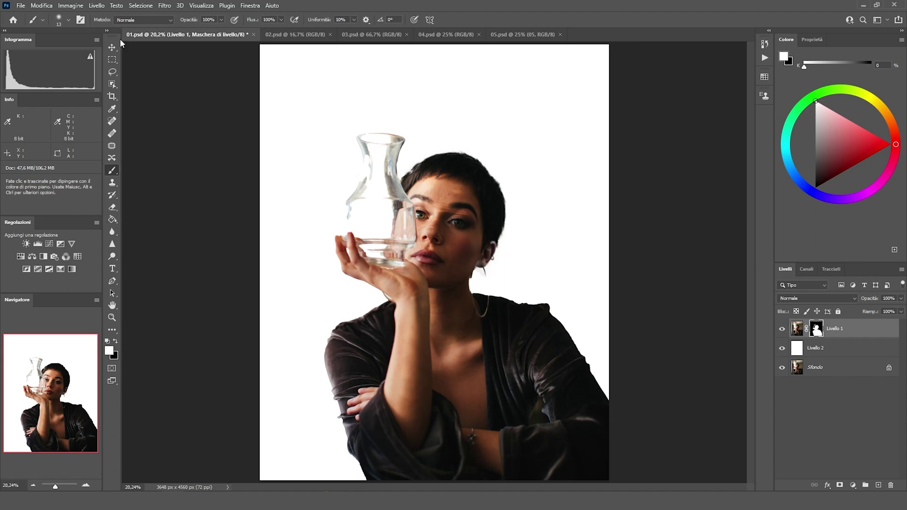
click(65, 21)
drag(19, 40, 79, 39)
click(271, 102)
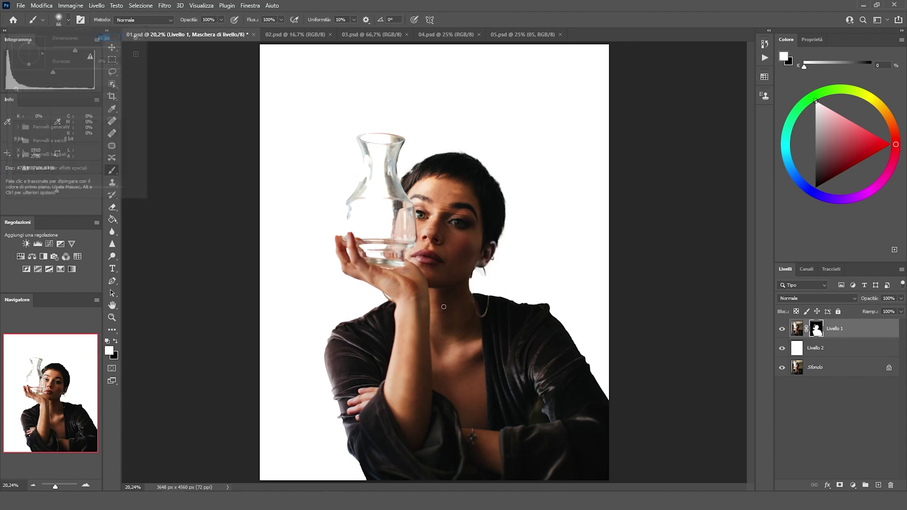
mouse_move(470, 290)
mouse_down()
mouse_move(533, 248)
mouse_move(474, 292)
mouse_move(491, 292)
mouse_move(479, 281)
mouse_move(465, 286)
mouse_move(493, 280)
mouse_up()
Paint black on the mask to hide the stray background strokes beside the earring and inside the hoop
click(116, 341)
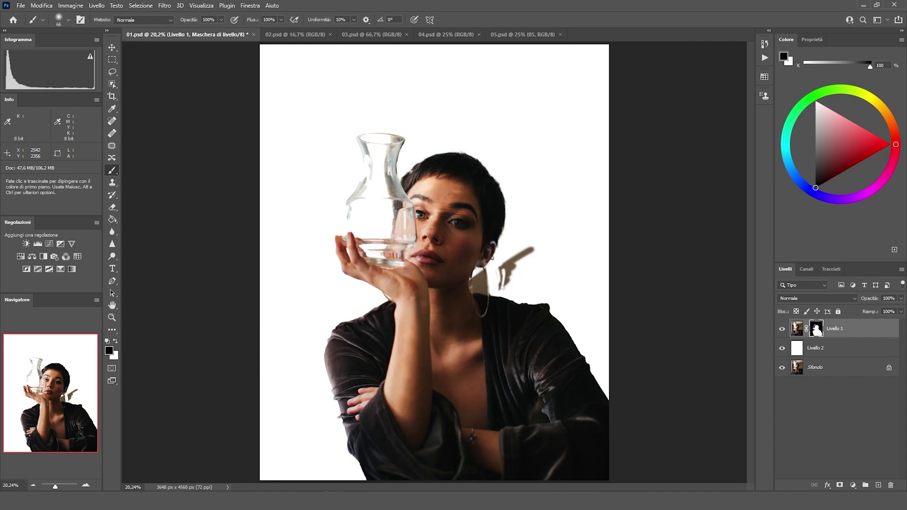
drag(499, 287, 528, 256)
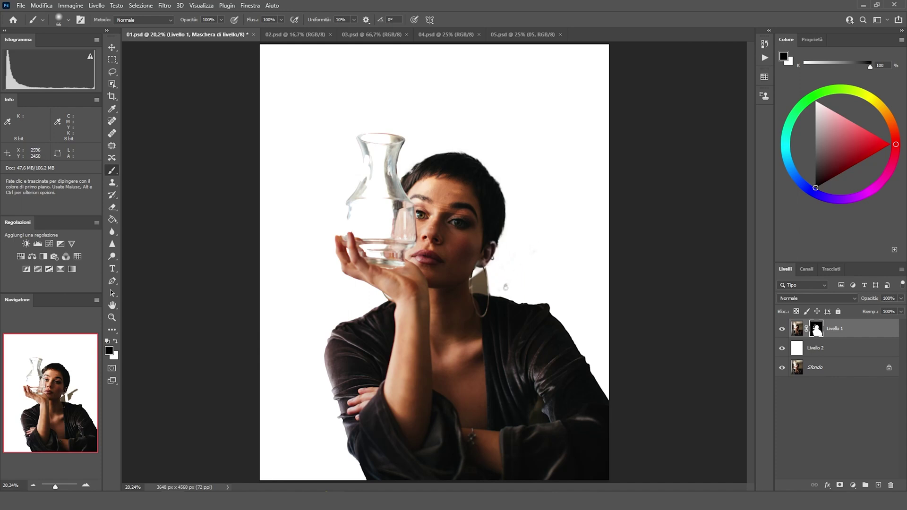
mouse_move(477, 275)
mouse_down()
mouse_move(475, 285)
mouse_move(478, 274)
mouse_up()
right_click(832, 331)
click(846, 330)
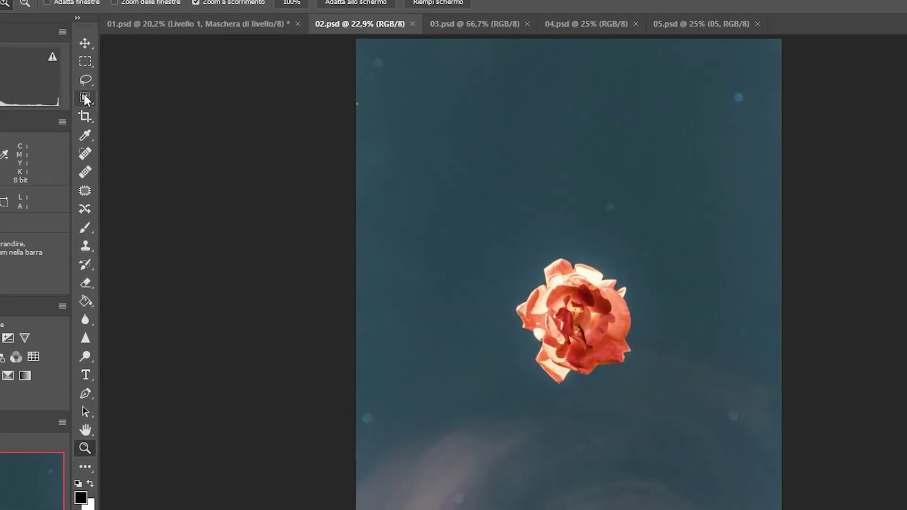
Select the flower in 02.psd with the Object Selection tool and mask out its background
click(85, 98)
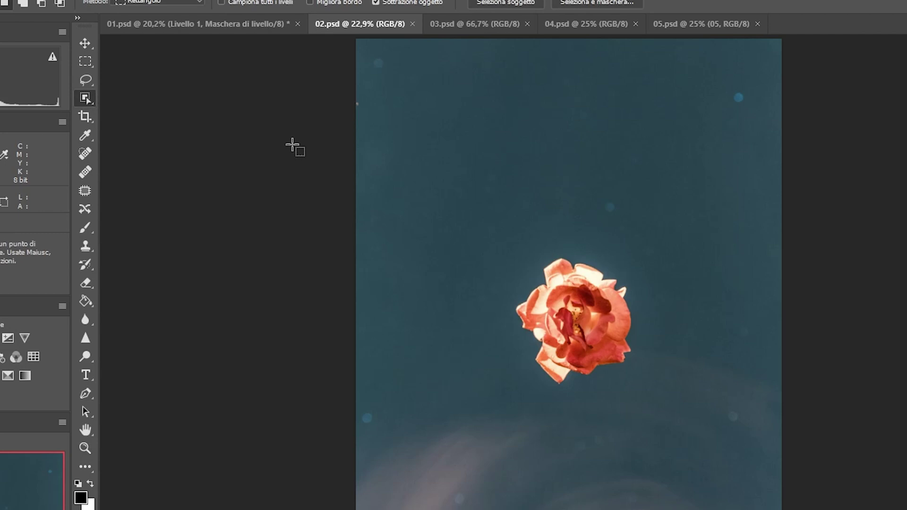
drag(486, 225, 638, 381)
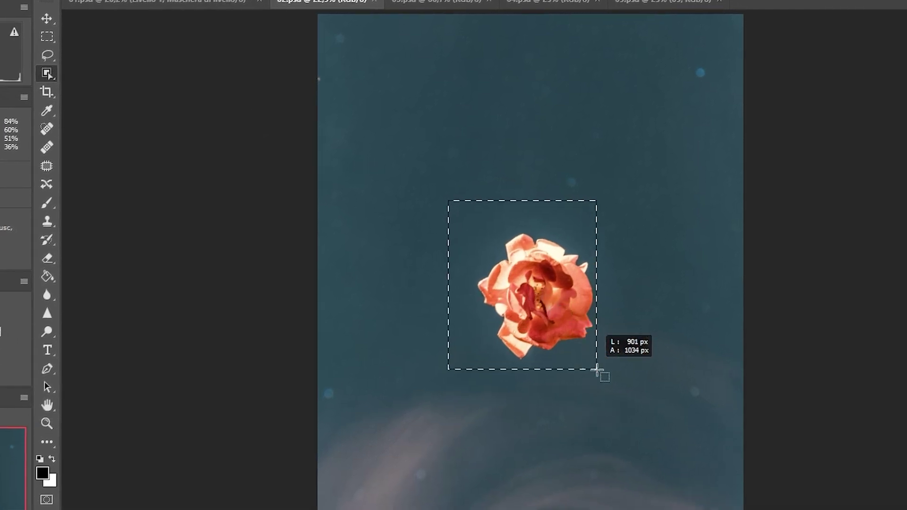
drag(576, 341, 575, 340)
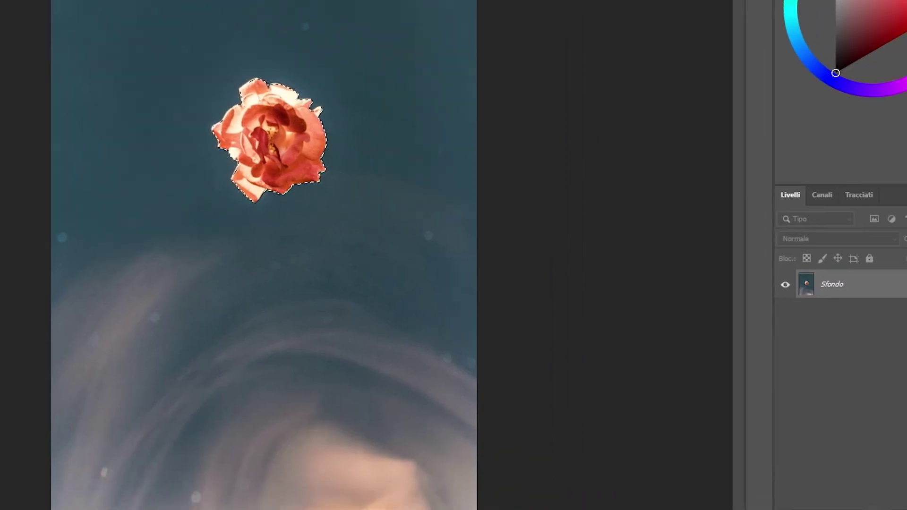
click(813, 484)
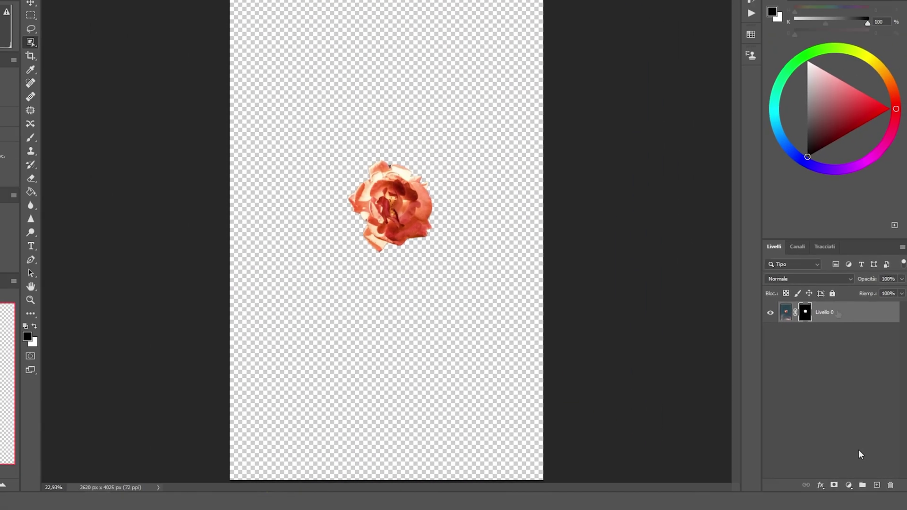
Convert the masked flower layer to a smart object and define it as a brush preset named Fiore_1
click(808, 260)
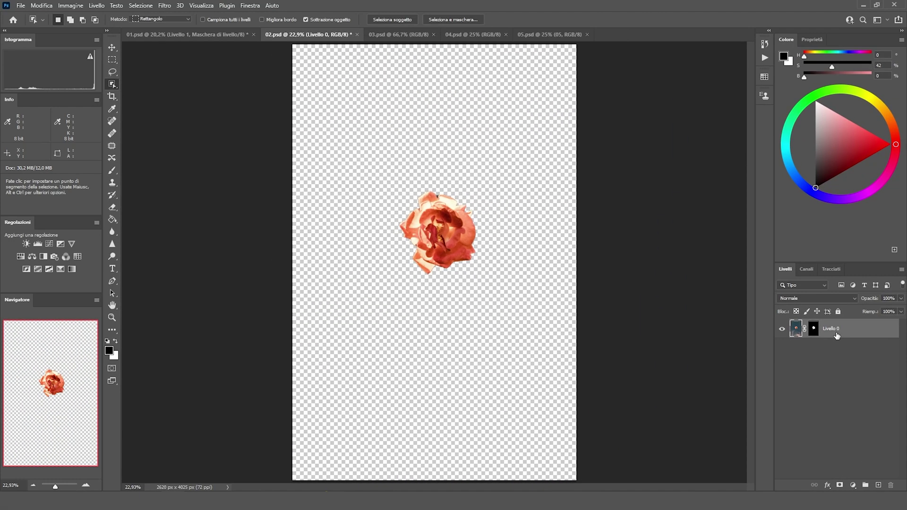
right_click(831, 331)
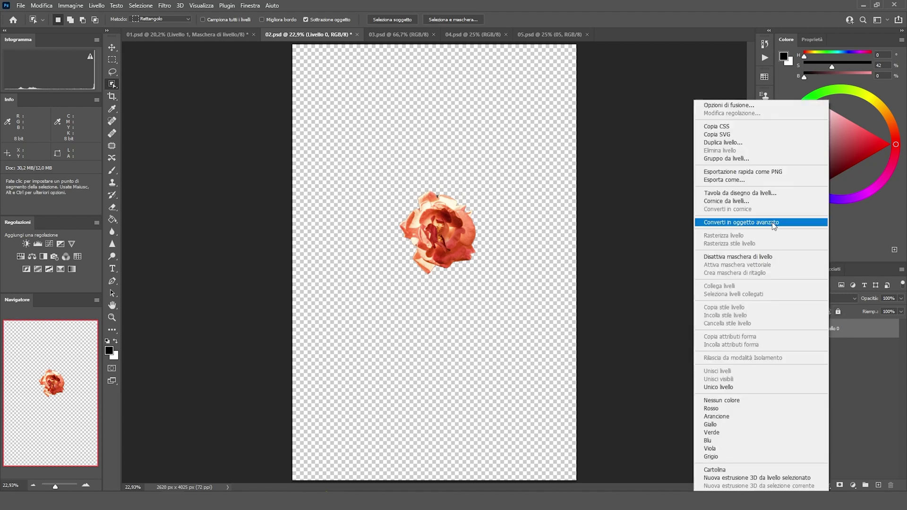
click(778, 222)
click(41, 5)
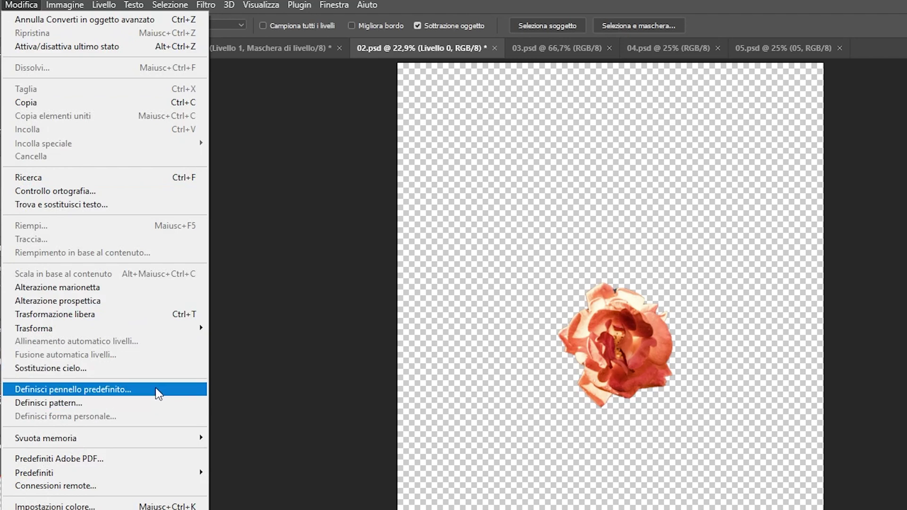
click(154, 390)
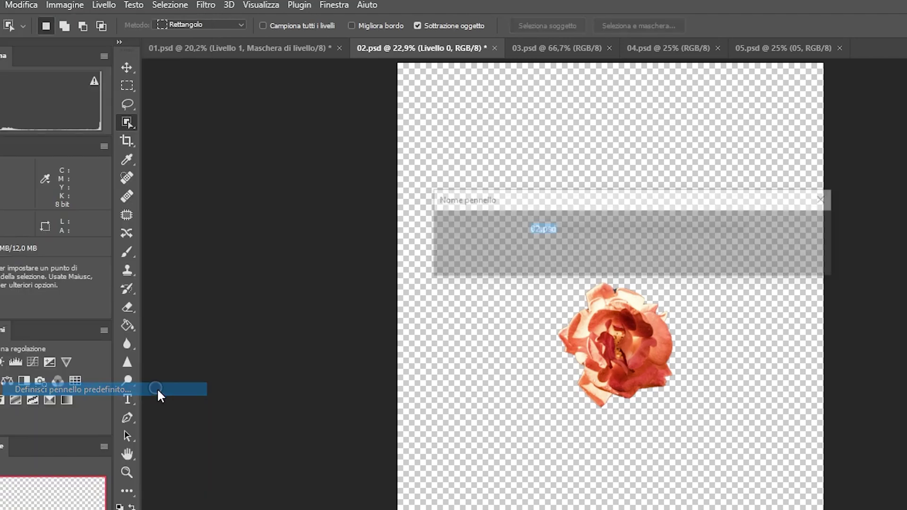
text(Fiore_1)
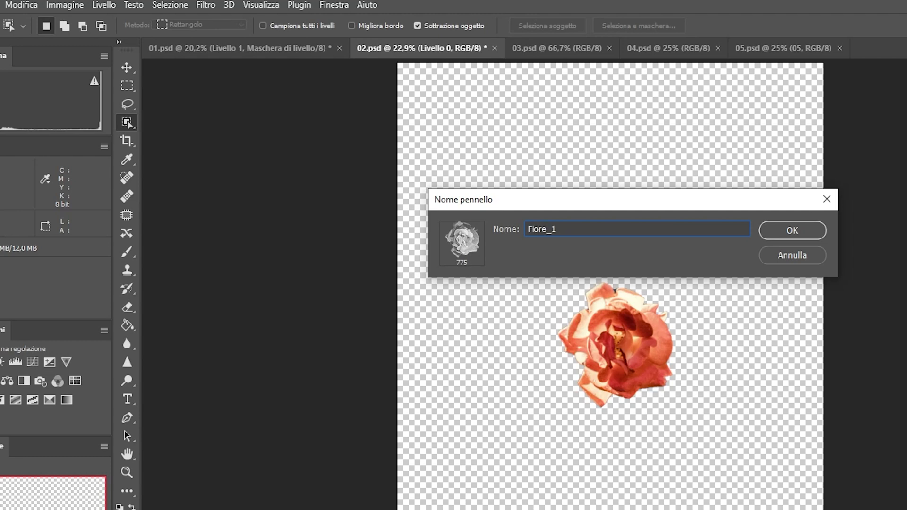
key(Return)
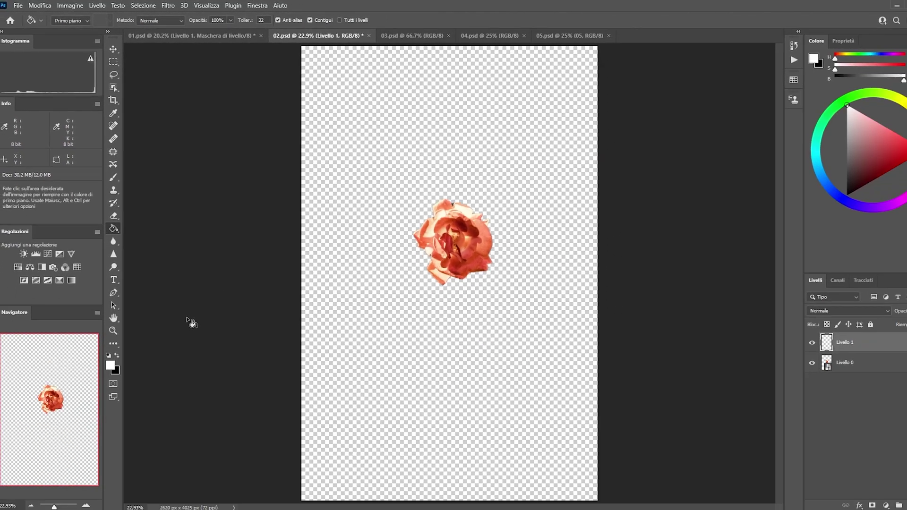
Fill the empty layer above the flower with white and choose the Fiore_1 brush for the Brush tool
click(425, 161)
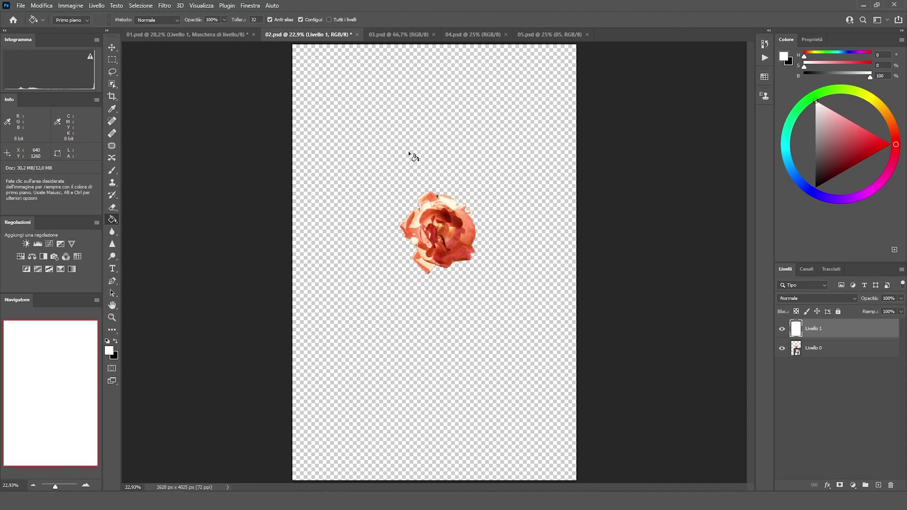
key(b)
click(66, 21)
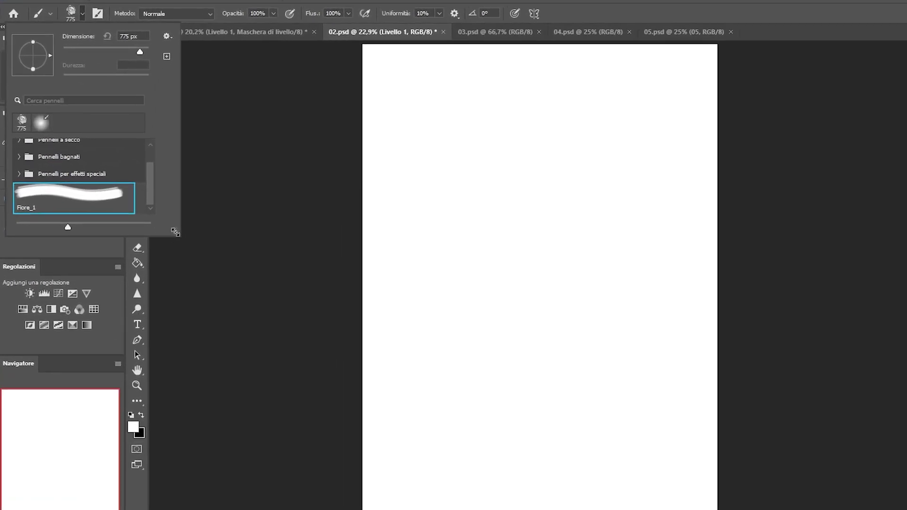
click(103, 175)
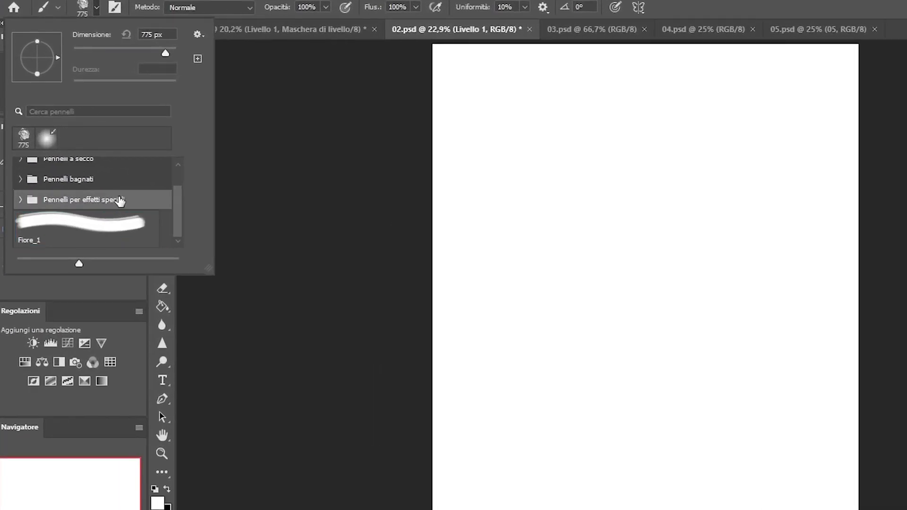
click(83, 238)
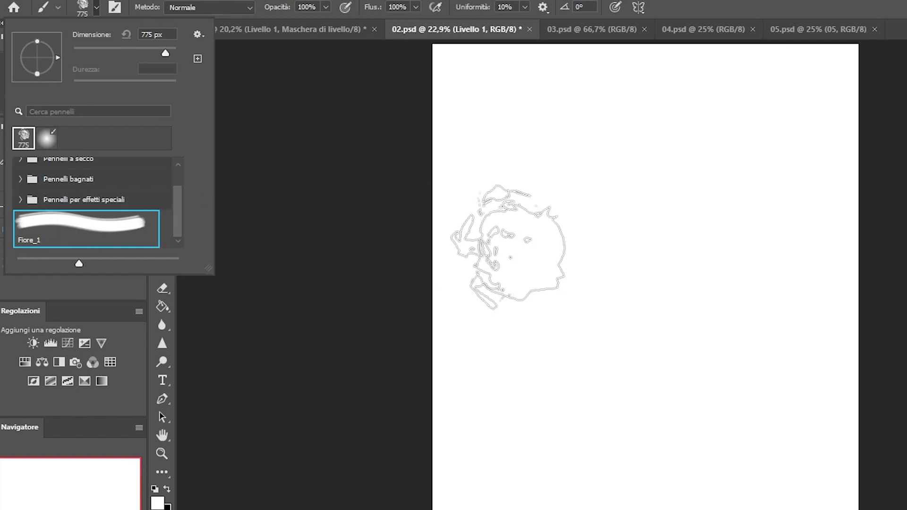
key(Return)
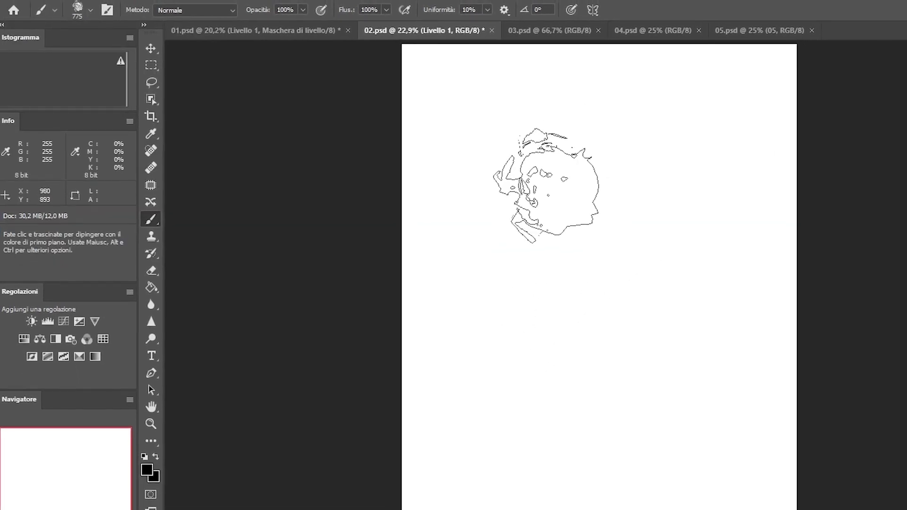
Stamp the flower brush in black near the canvas's upper left and centre, comparing the first stamp with the original flower underneath
click(597, 196)
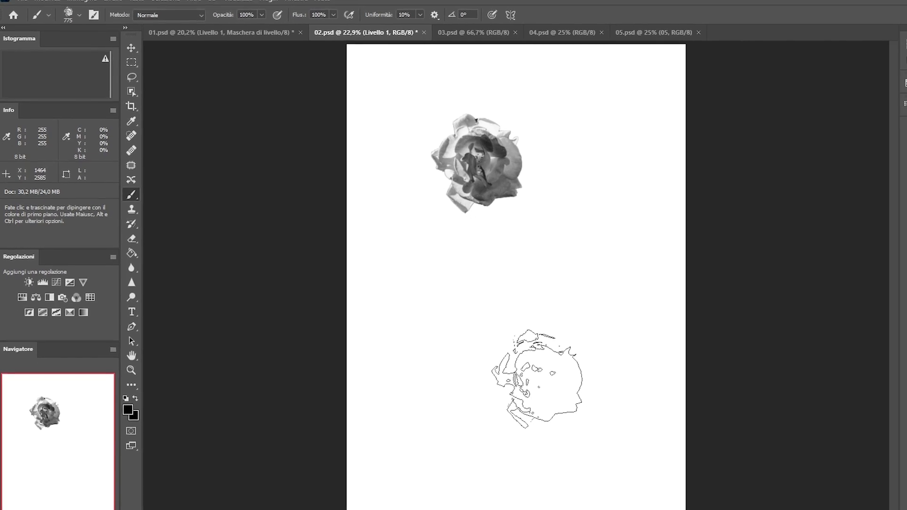
click(811, 340)
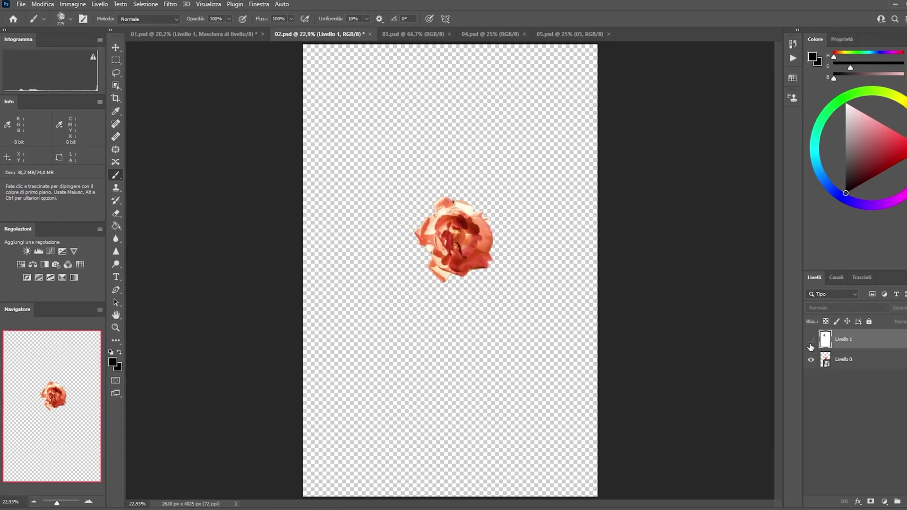
click(810, 341)
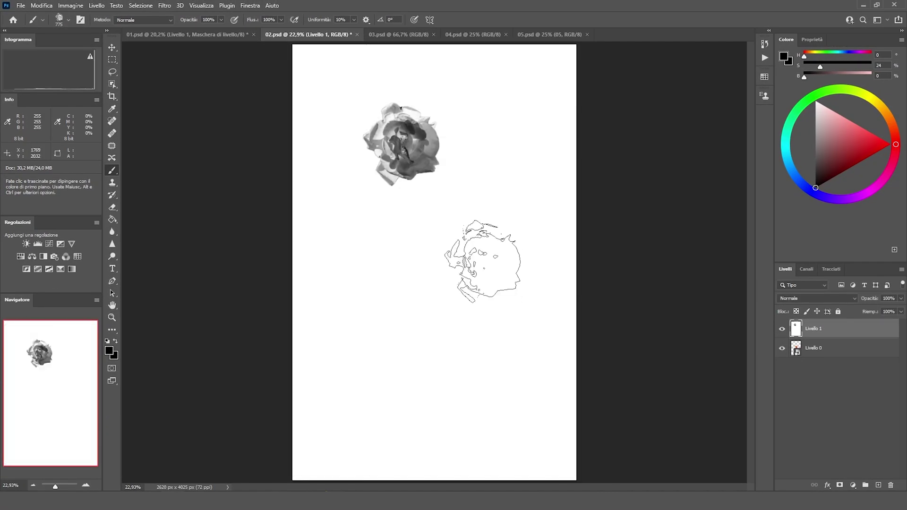
click(499, 267)
Stamp three more flowers on the white layer in red (hue 0), orange (hue 37) and green (hue 101)
click(886, 141)
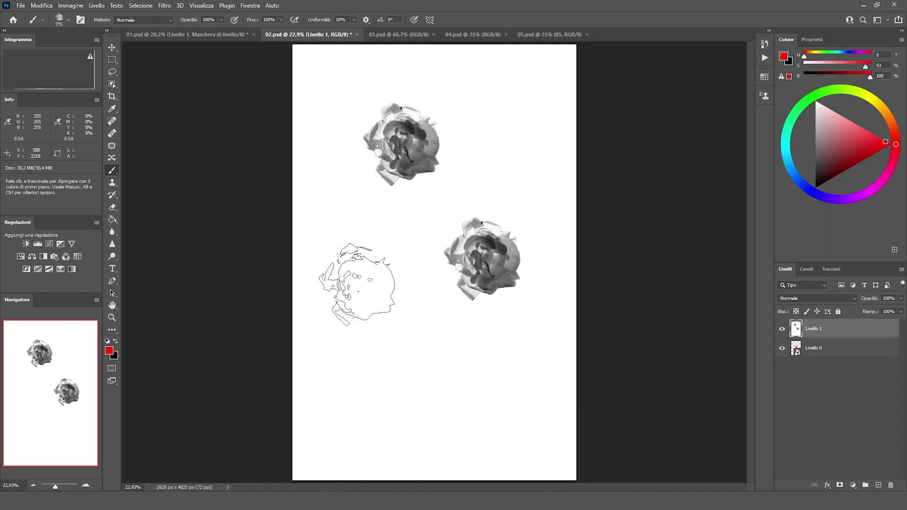
click(360, 282)
click(884, 111)
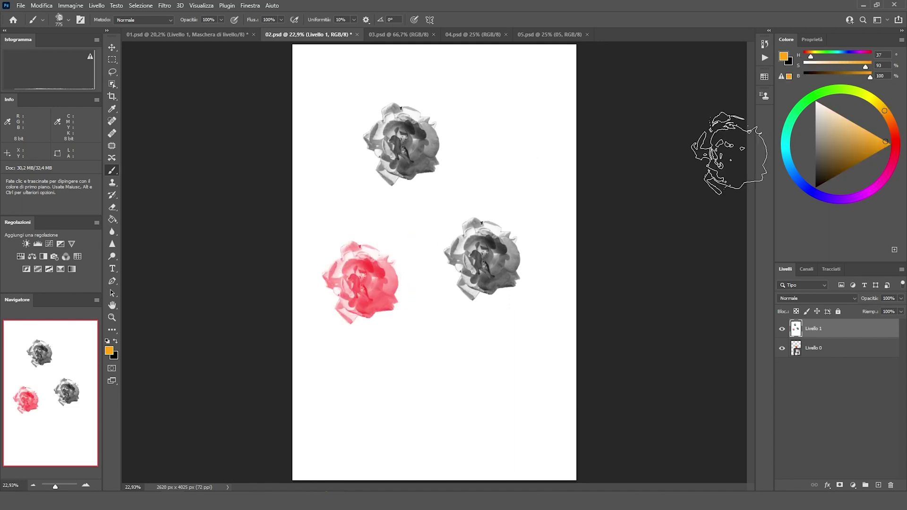
click(422, 350)
click(831, 91)
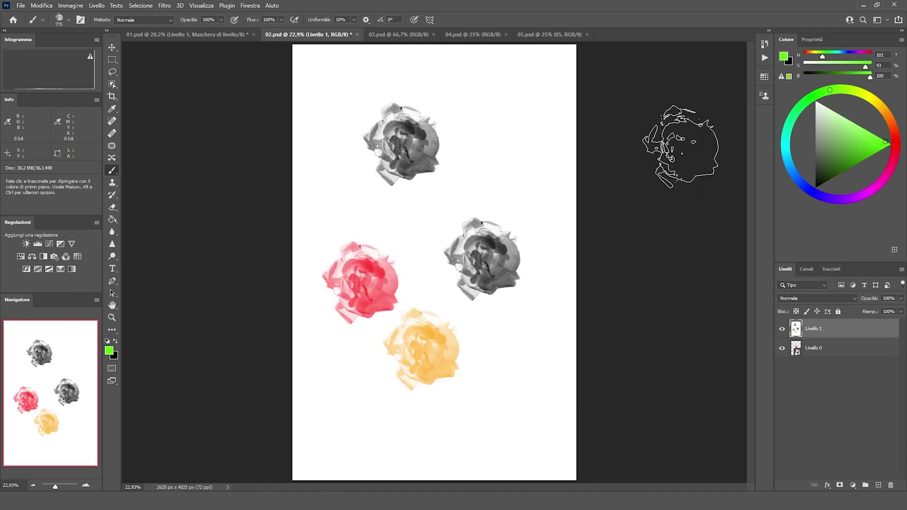
click(519, 154)
Stamp four flowers in blue (hue 229), light blue (hue 201), magenta (hue 310) and violet (hue 263) in the remaining gaps
click(803, 188)
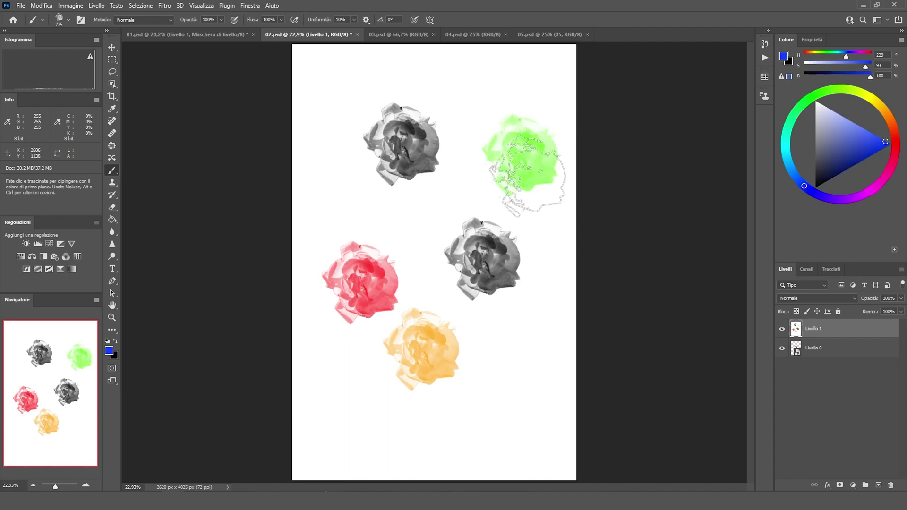
click(521, 358)
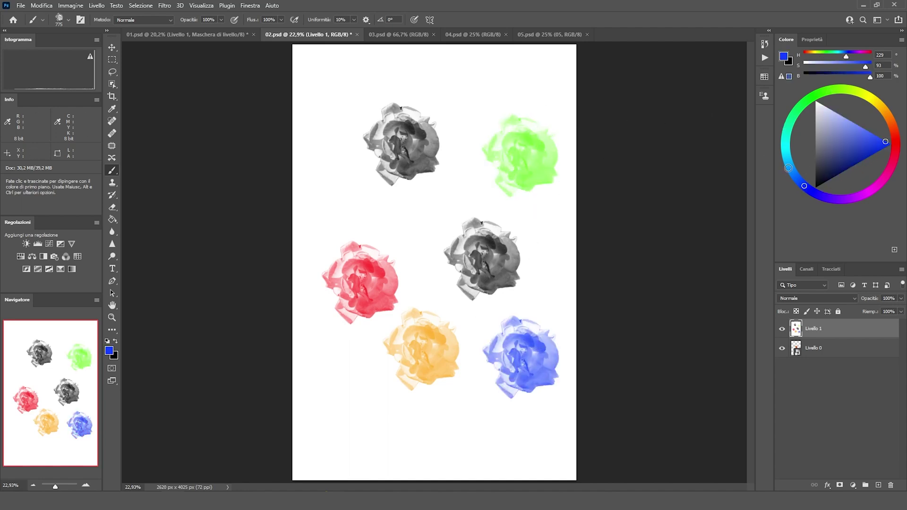
click(787, 164)
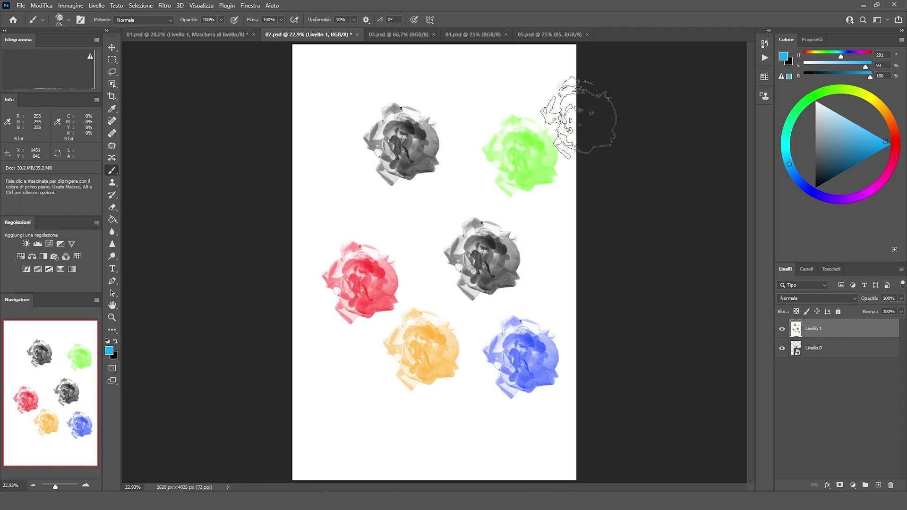
click(340, 196)
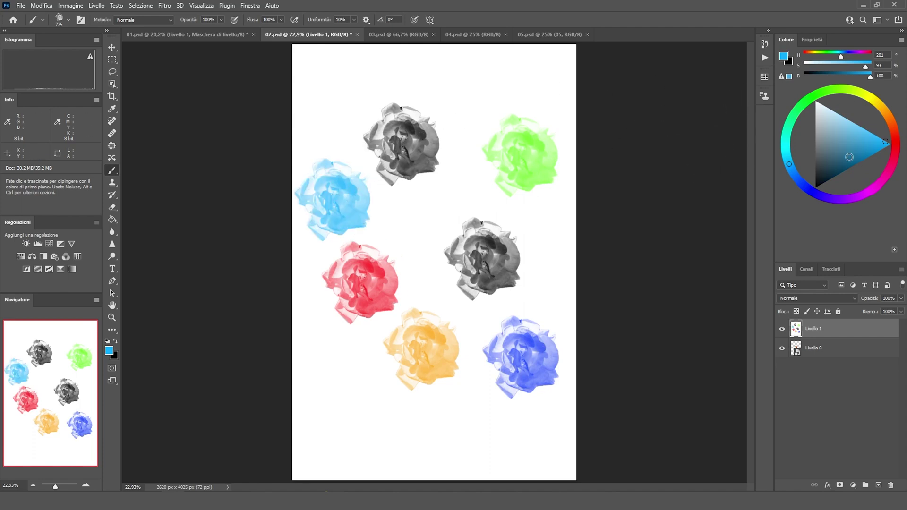
click(884, 186)
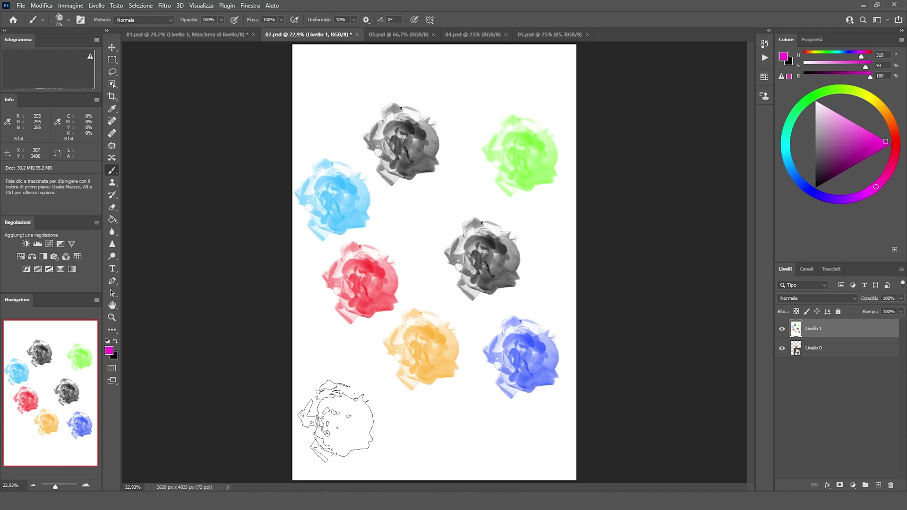
click(335, 421)
click(846, 202)
click(327, 85)
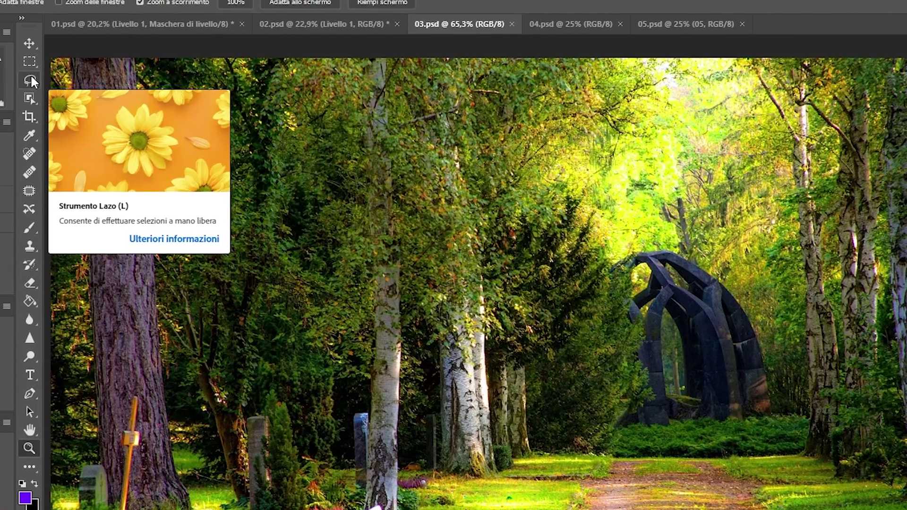
Lasso the small brown cone on the path in 03.psd and remove it with a Content-Aware fill at 100% opacity
click(22, 72)
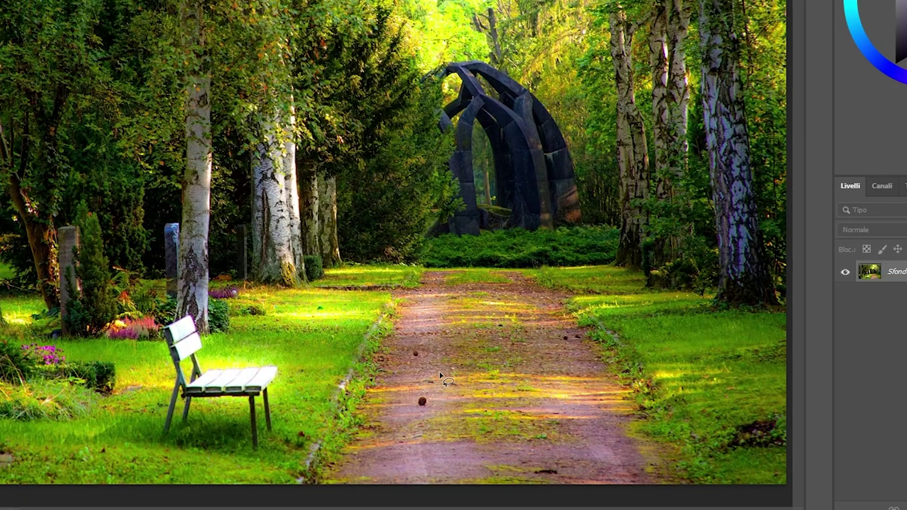
mouse_move(424, 391)
mouse_down()
mouse_move(413, 407)
mouse_move(424, 391)
mouse_up()
right_click(432, 403)
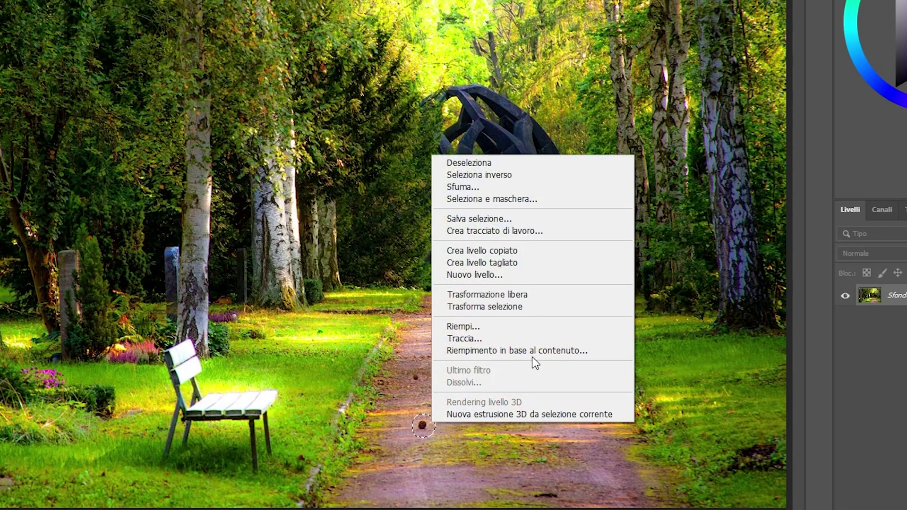
click(547, 326)
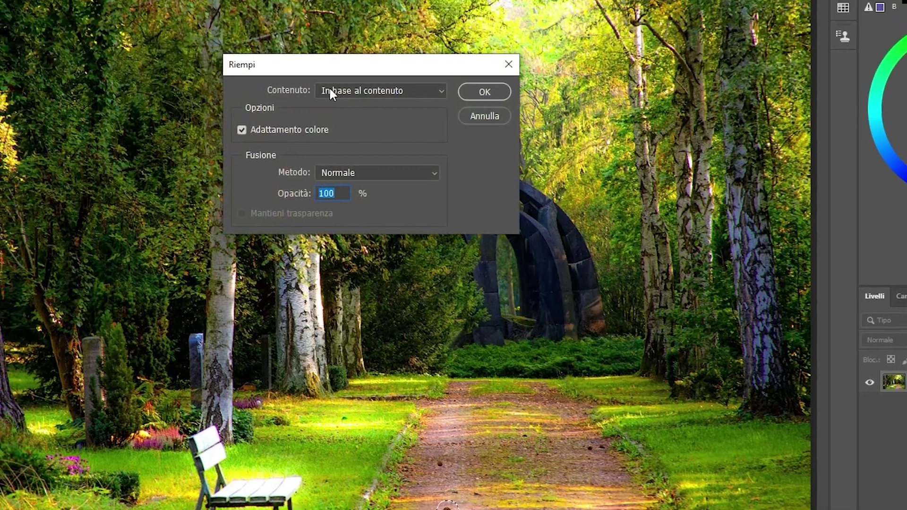
click(330, 90)
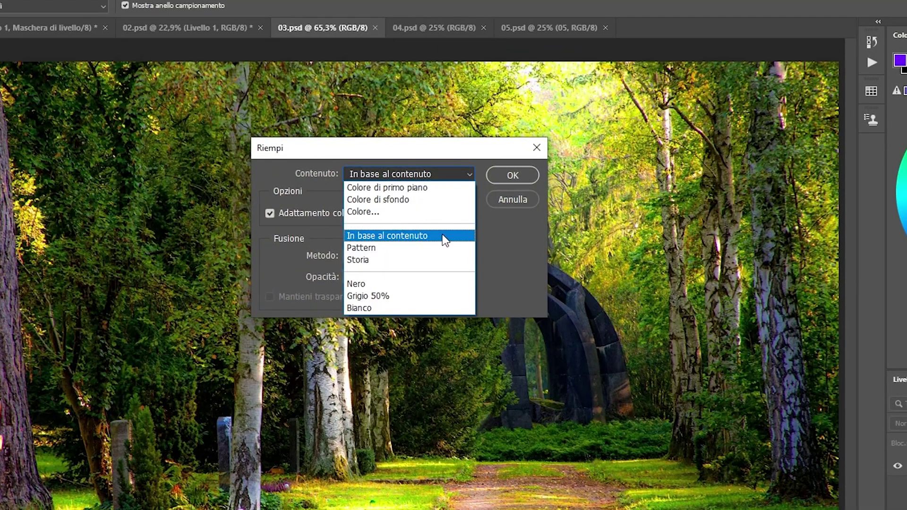
click(423, 235)
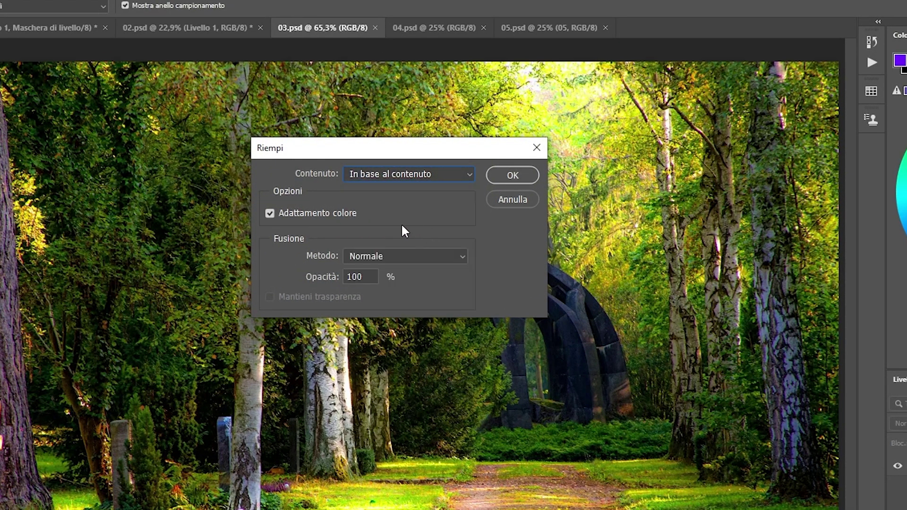
click(365, 277)
click(515, 174)
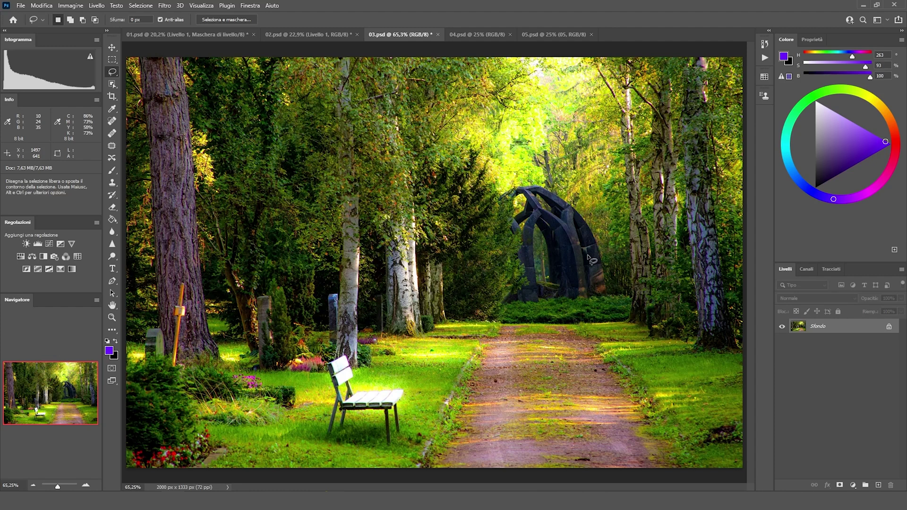
Lasso the white bench with its shadow on the grass, fill it with Content-Aware, and deselect
mouse_move(325, 404)
mouse_down()
mouse_move(303, 445)
mouse_move(380, 462)
mouse_move(402, 443)
mouse_move(403, 402)
mouse_move(343, 400)
mouse_move(326, 363)
mouse_move(294, 381)
mouse_move(307, 424)
mouse_up()
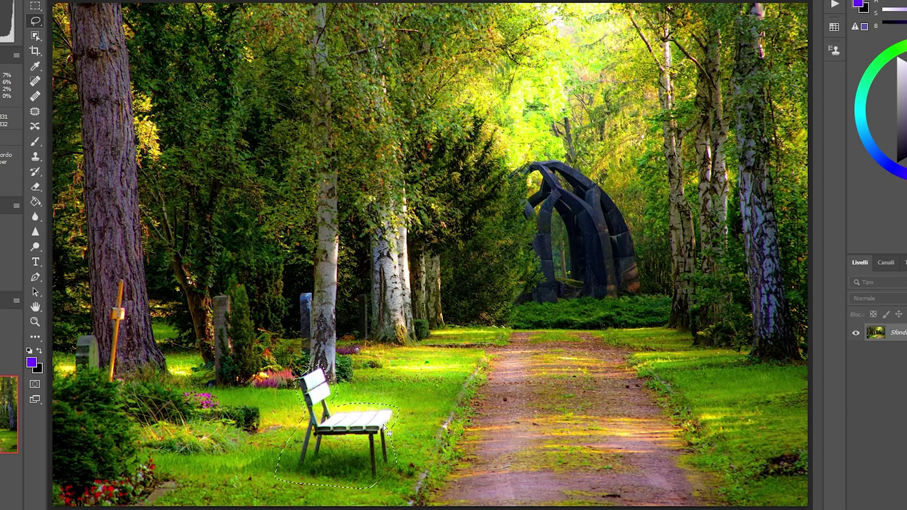
right_click(384, 422)
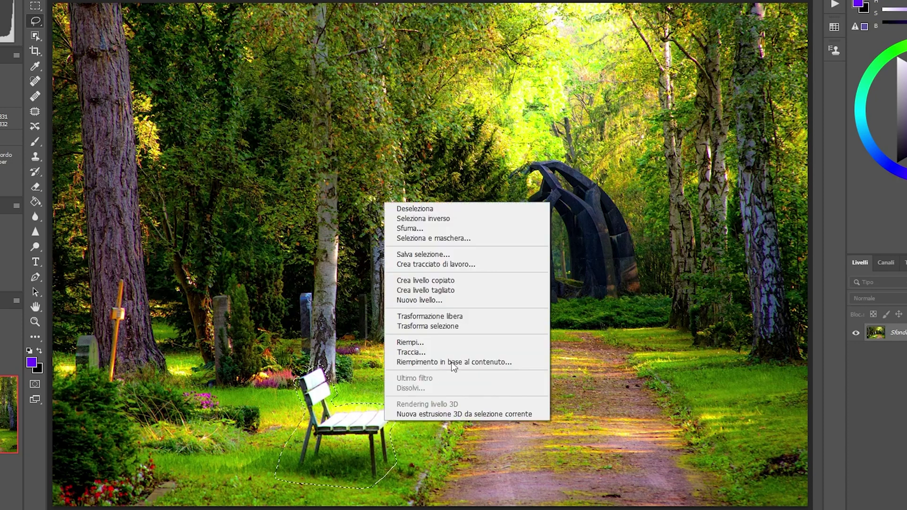
click(446, 343)
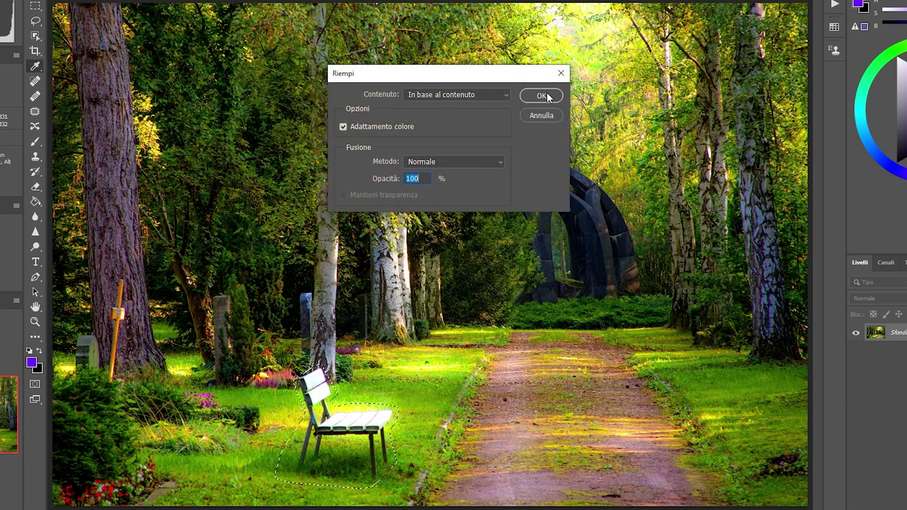
click(542, 96)
key(ctrl+d)
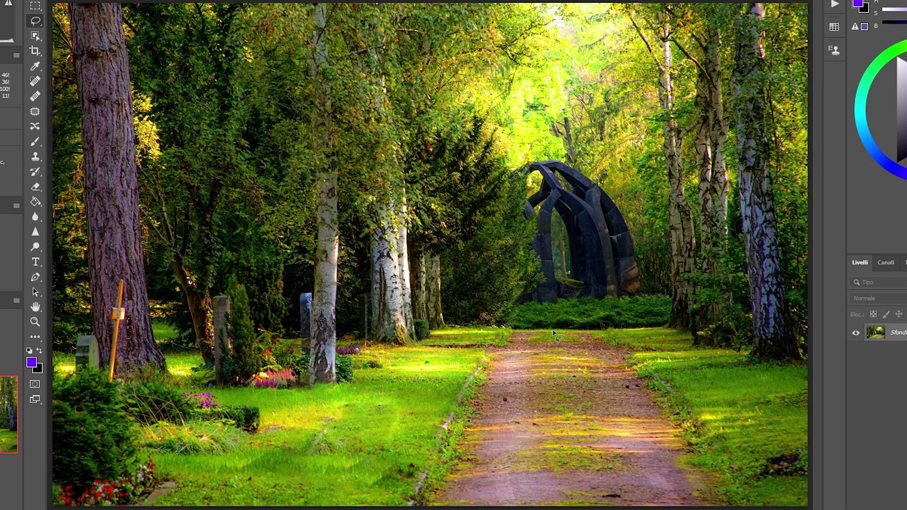
Clean up two leftover marks in the grass where the bench stood using lasso selections and Content-Aware fills
mouse_move(401, 421)
mouse_down()
mouse_move(385, 453)
mouse_move(393, 396)
mouse_up()
right_click(401, 399)
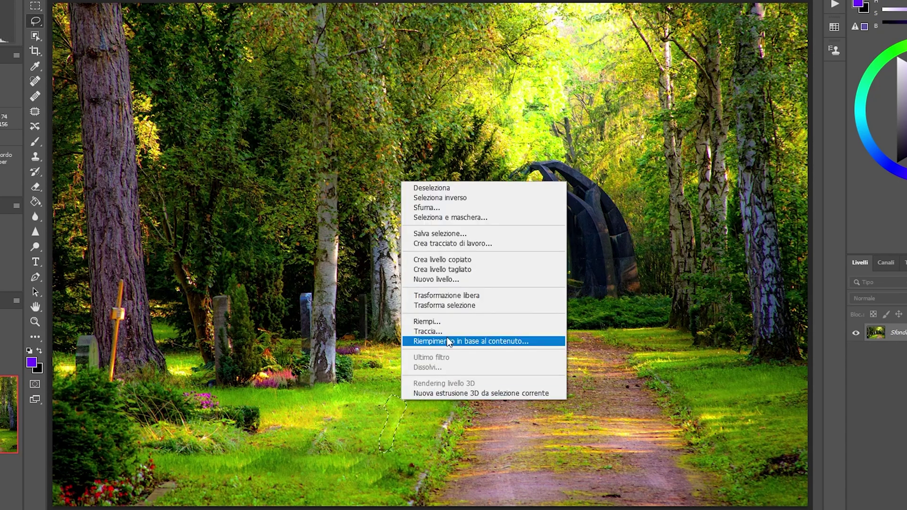
click(483, 321)
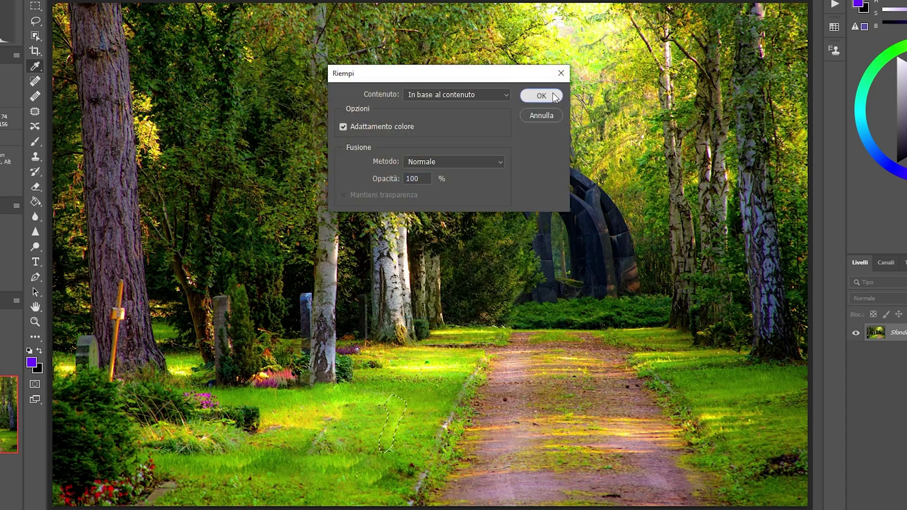
click(538, 95)
mouse_move(396, 457)
mouse_down()
mouse_move(380, 498)
mouse_move(384, 456)
mouse_up()
right_click(384, 456)
click(449, 366)
click(539, 96)
key(ctrl+d)
Remove the yellow stick in front of the large trunk, then retouch the spot at its base, using Content-Aware fills
mouse_move(117, 390)
mouse_down()
mouse_move(132, 305)
mouse_move(118, 283)
mouse_move(105, 347)
mouse_move(108, 392)
mouse_move(118, 389)
mouse_up()
right_click(123, 359)
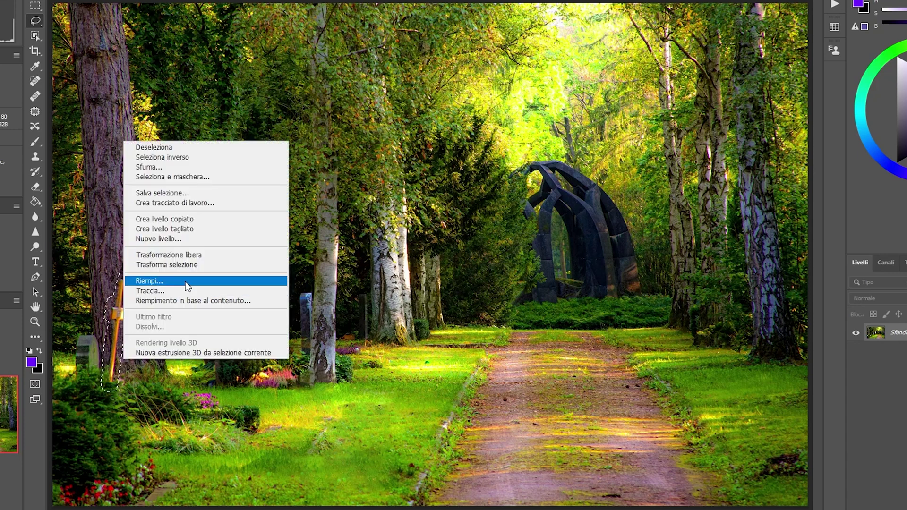
click(189, 283)
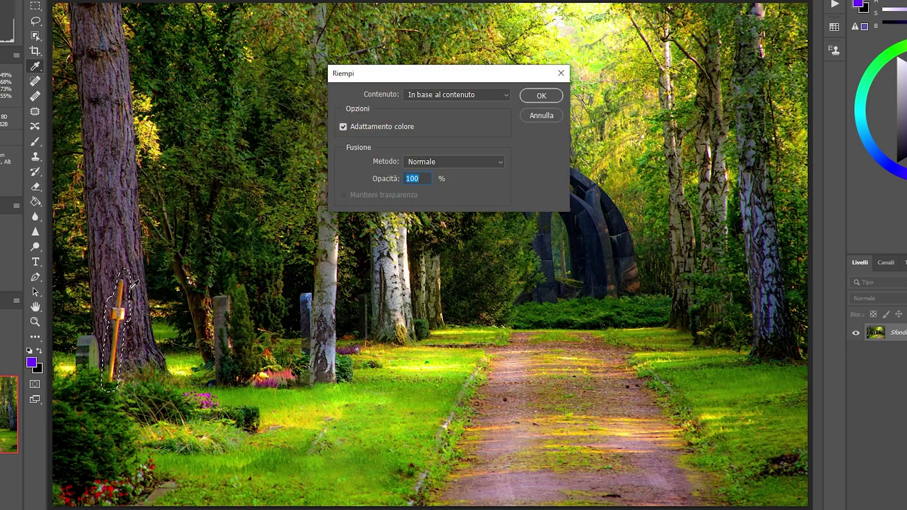
click(538, 96)
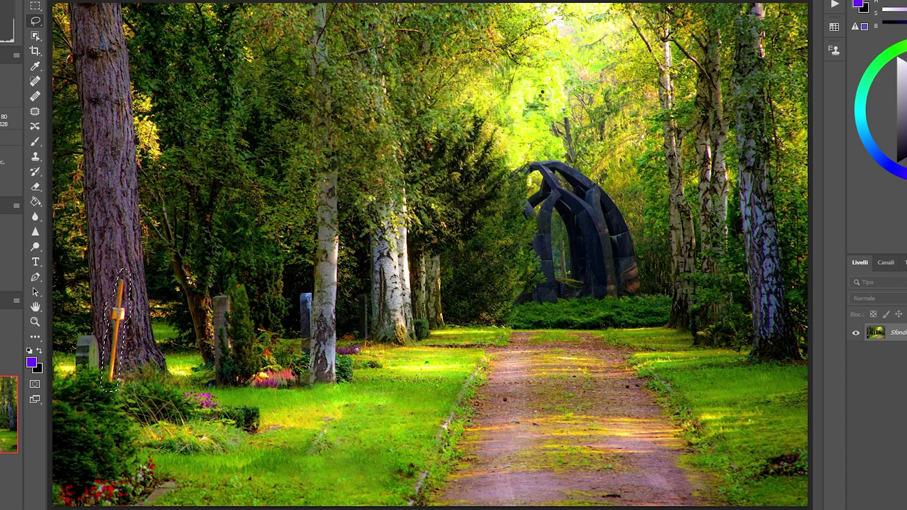
drag(109, 363, 112, 364)
right_click(124, 160)
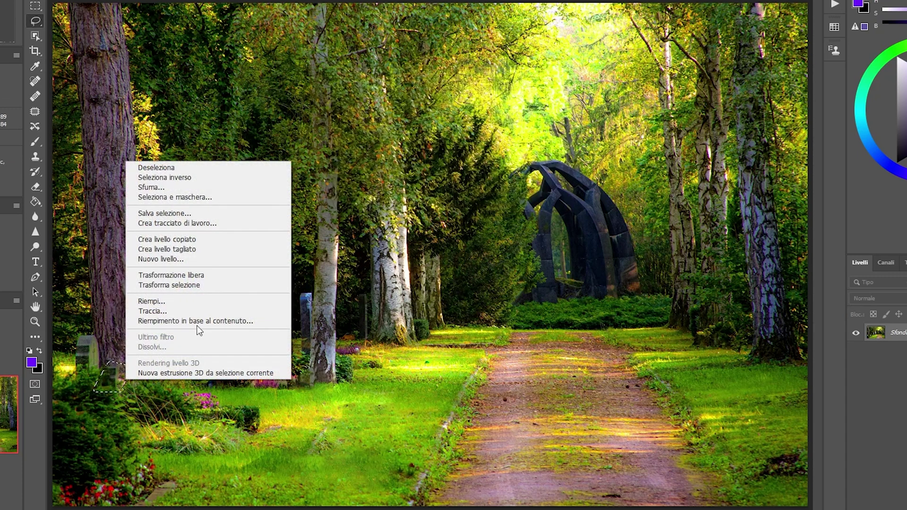
click(201, 300)
click(537, 96)
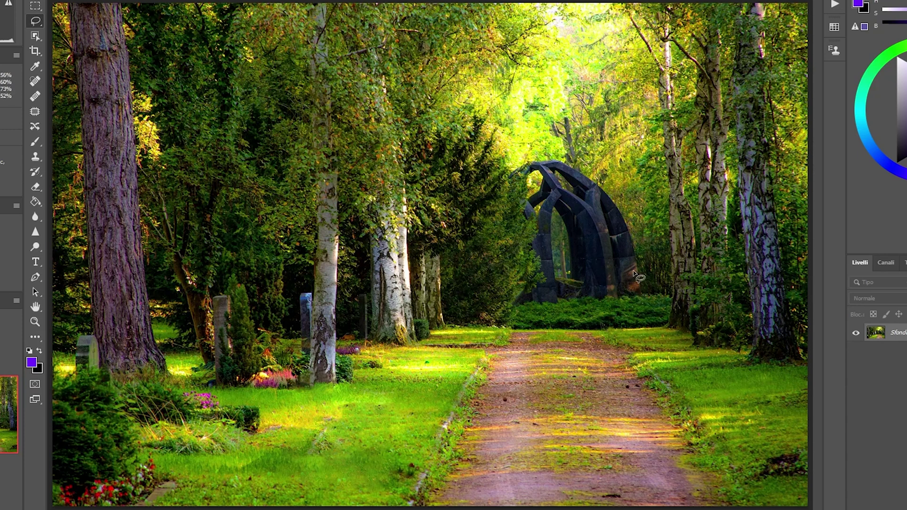
Lasso the dark arched sculpture at the end of the path and replace it with a Content-Aware fill
mouse_move(550, 149)
mouse_down()
mouse_move(517, 161)
mouse_move(509, 183)
mouse_move(518, 231)
mouse_move(511, 292)
mouse_move(521, 310)
mouse_move(647, 305)
mouse_move(651, 270)
mouse_move(638, 219)
mouse_move(609, 180)
mouse_move(567, 161)
mouse_up()
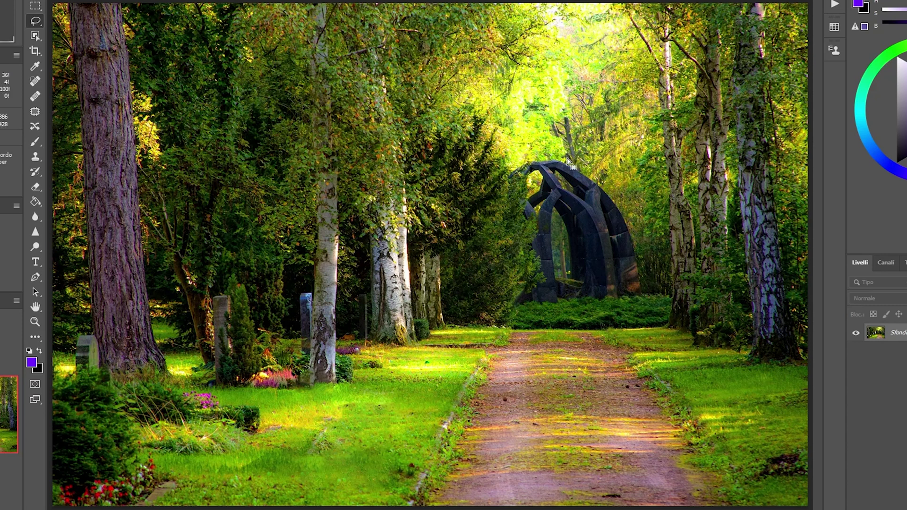
right_click(568, 162)
click(614, 298)
click(538, 94)
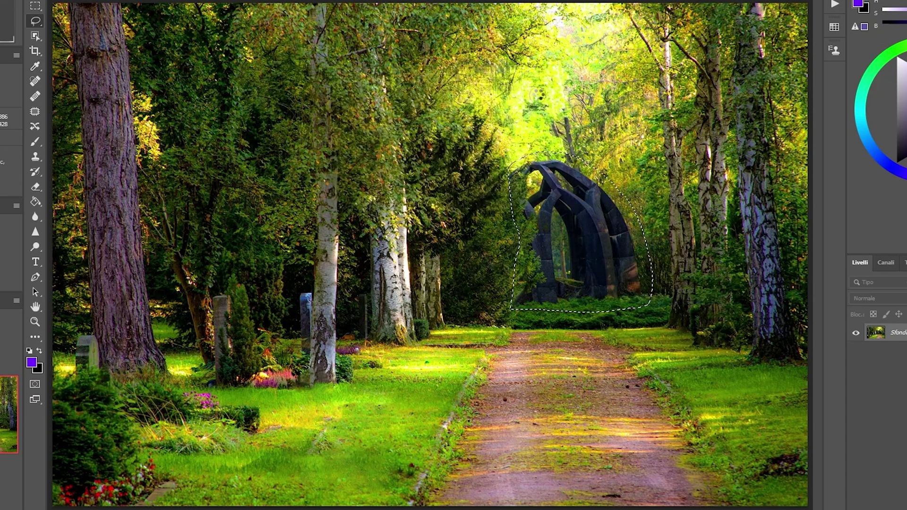
Lasso the mismatched patch left in the sculpture's place and blend it into the trees with a Content-Aware fill
mouse_move(604, 168)
mouse_down()
mouse_move(634, 185)
mouse_move(635, 261)
mouse_move(577, 261)
mouse_move(545, 171)
mouse_move(619, 163)
mouse_up()
right_click(621, 186)
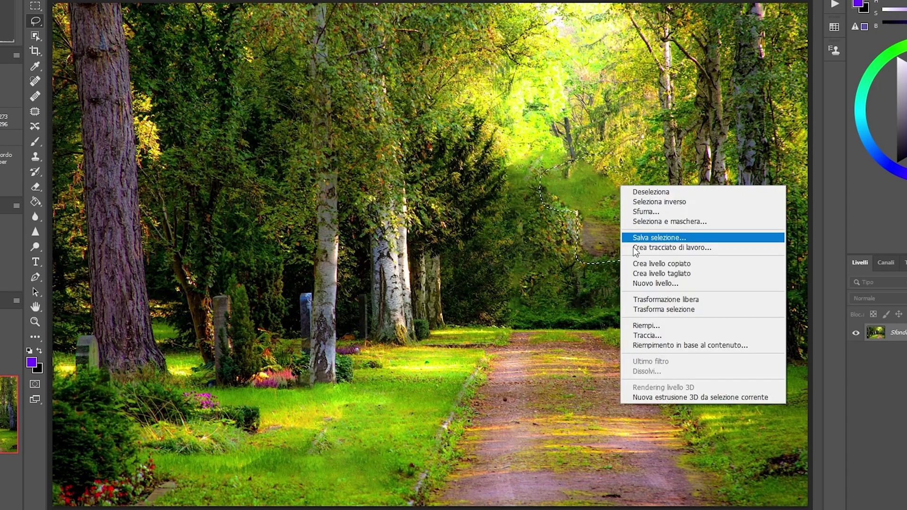
click(679, 325)
click(537, 93)
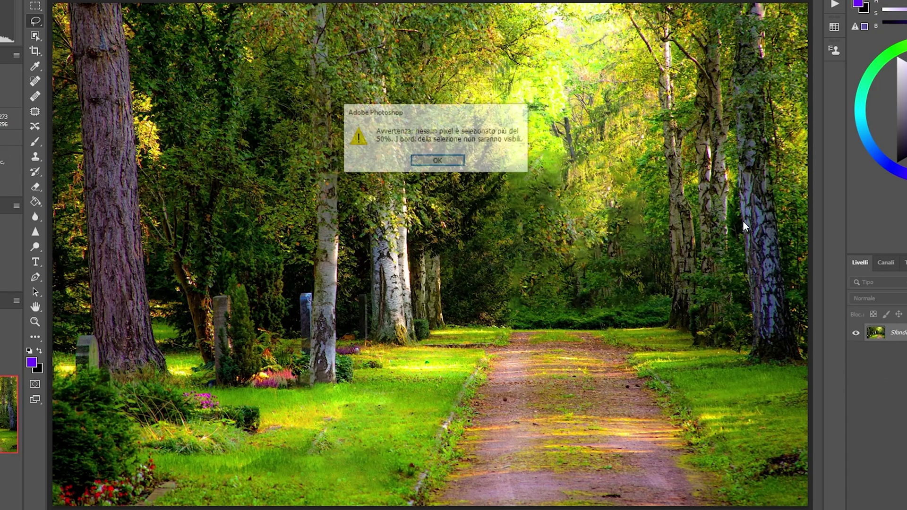
click(438, 161)
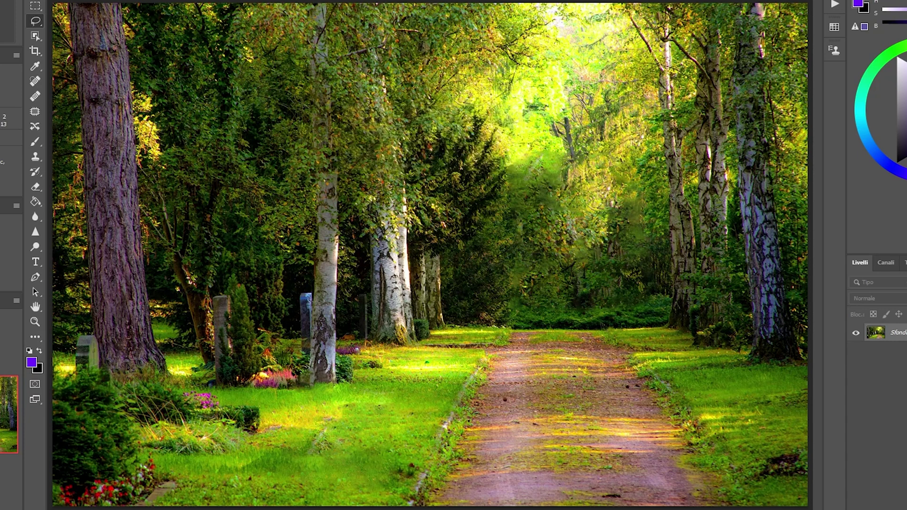
Compare the original park photo with the retouched version by reverting the document history and returning to its latest state
click(834, 1)
click(800, 4)
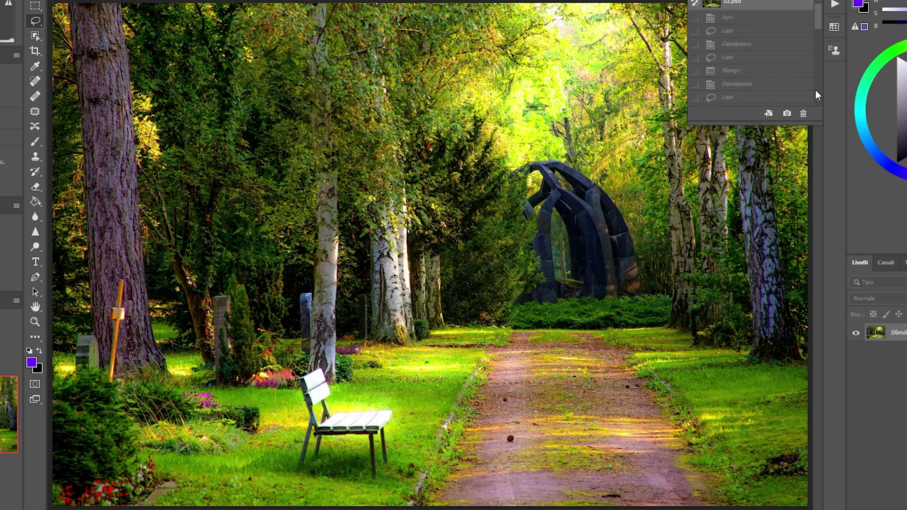
drag(819, 19, 802, 110)
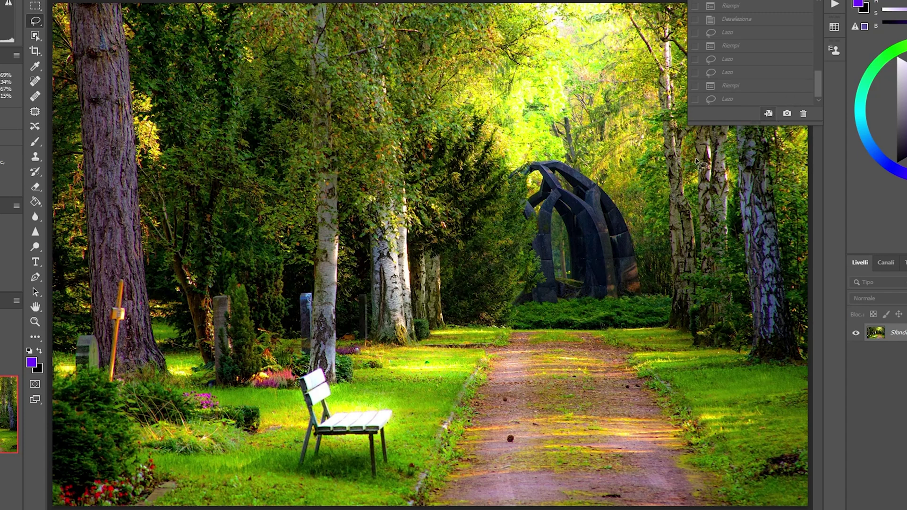
click(767, 101)
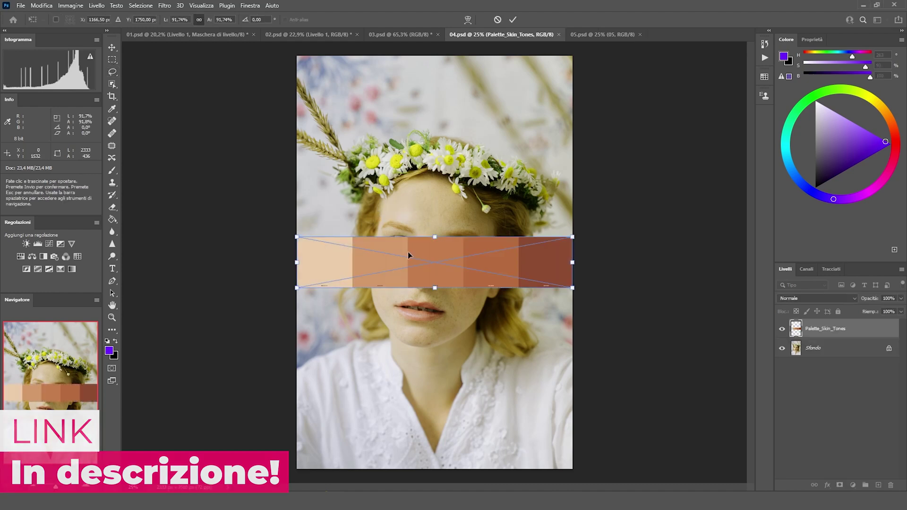
Place the Palette_Skin_Tones strip along the portrait's top edge and add a Curves adjustment layer above it
drag(454, 263, 452, 80)
click(512, 20)
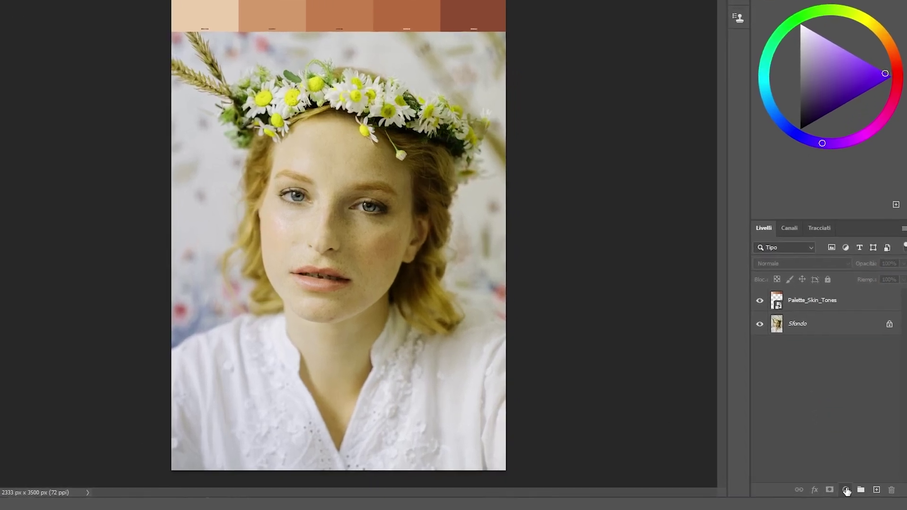
click(853, 486)
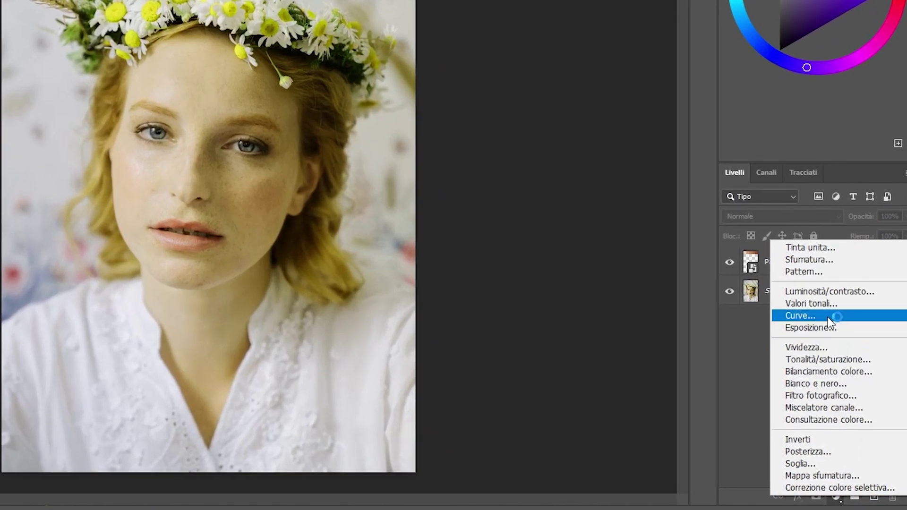
click(836, 336)
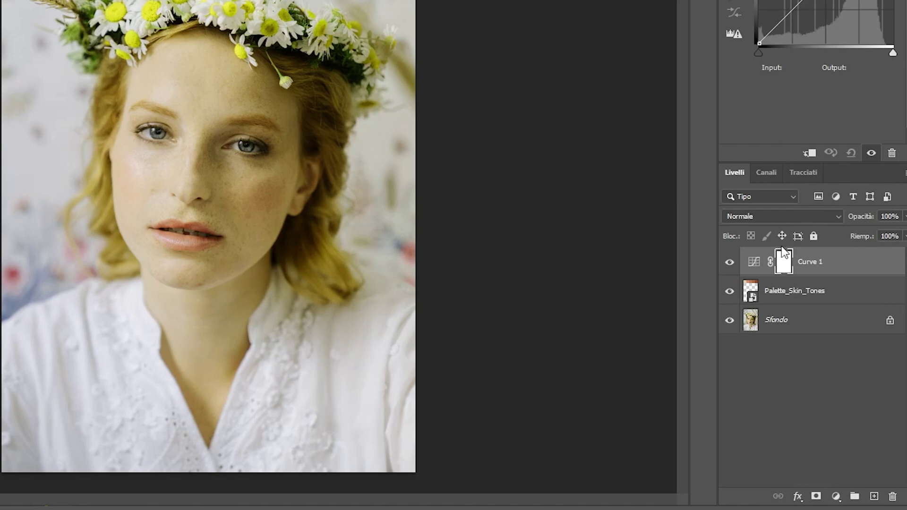
click(753, 268)
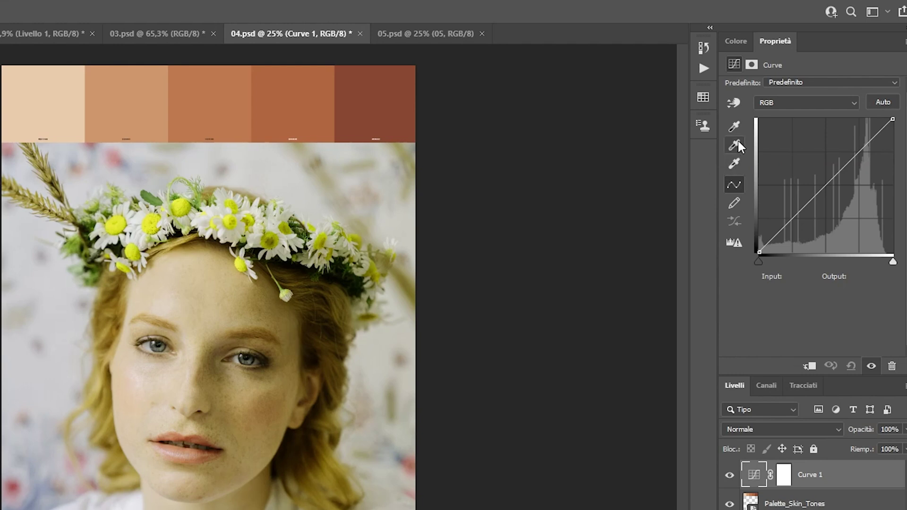
Set the Curves midtone target colour to the second palette swatch (d2996c) with reduced saturation, without saving it as default
double_click(734, 144)
drag(303, 124, 702, 115)
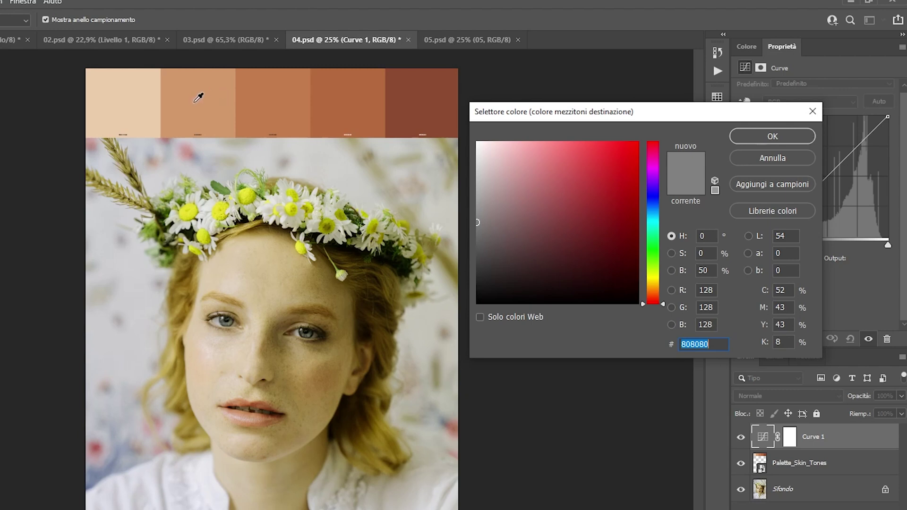
click(202, 90)
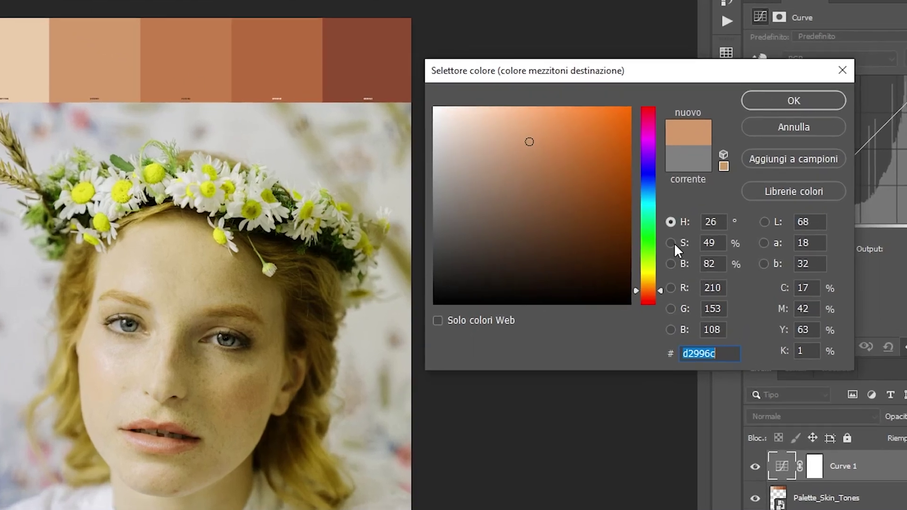
click(671, 243)
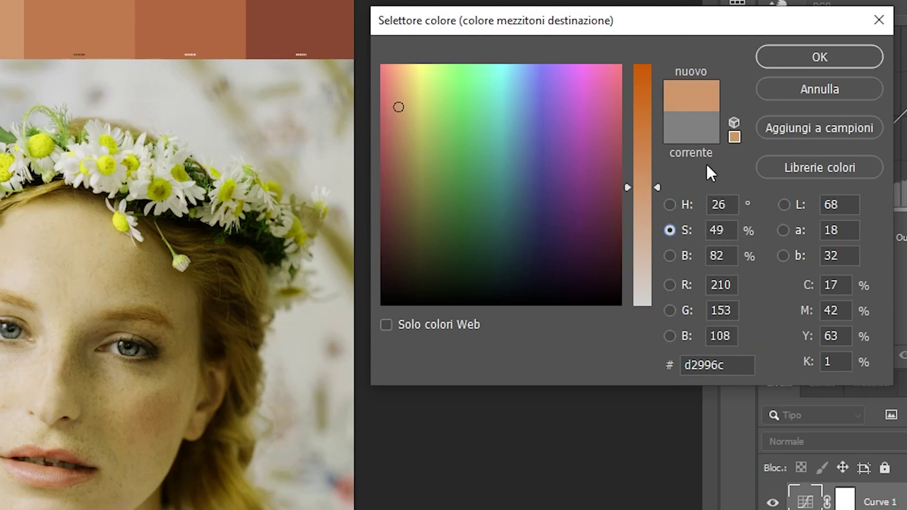
drag(641, 189, 629, 248)
click(836, 54)
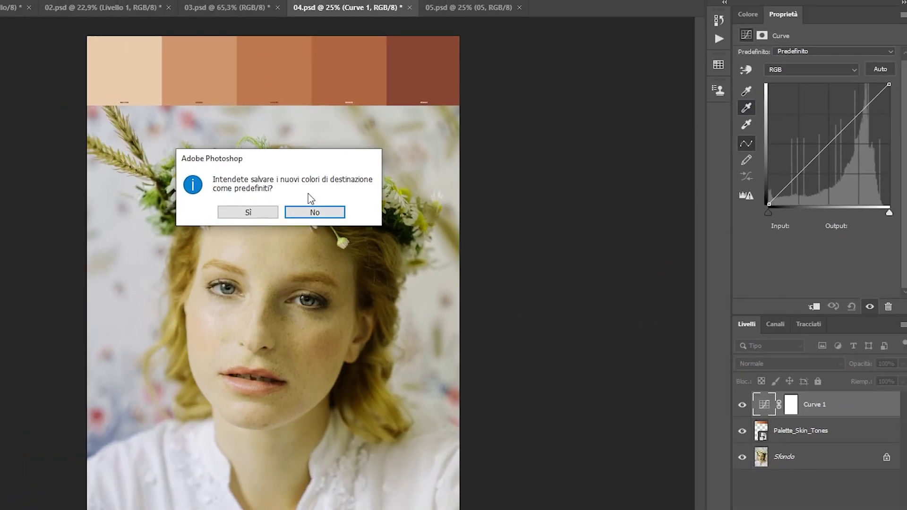
click(326, 214)
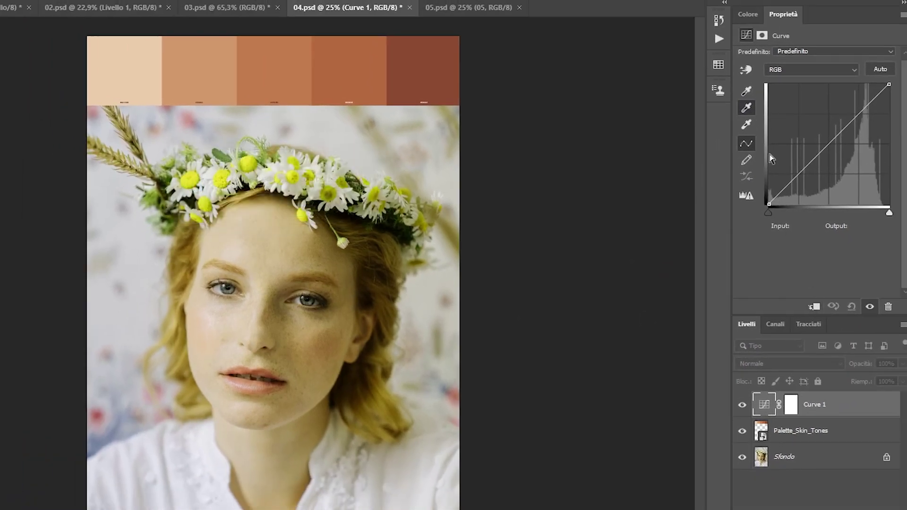
Sample the face's shaded skin as the Curves midtone point, then hide Palette_Skin_Tones and compare with and without the correction
click(747, 107)
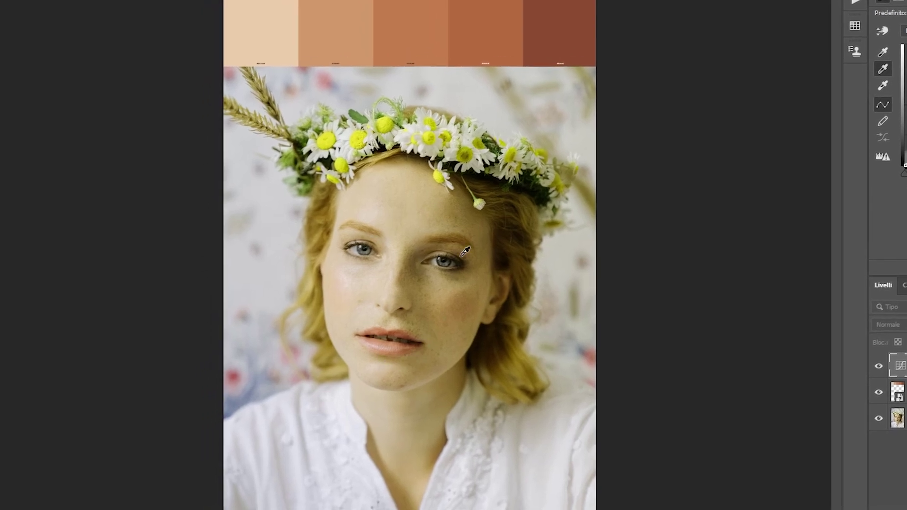
click(467, 356)
click(877, 394)
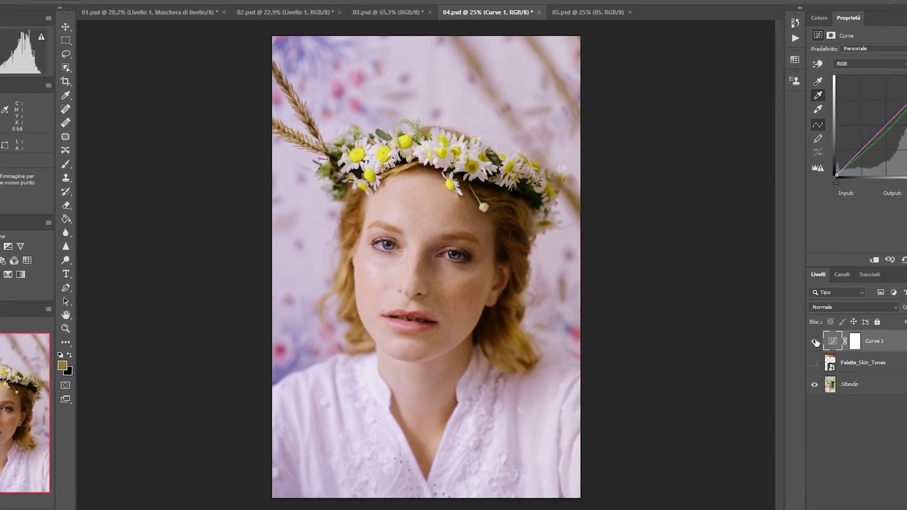
click(811, 340)
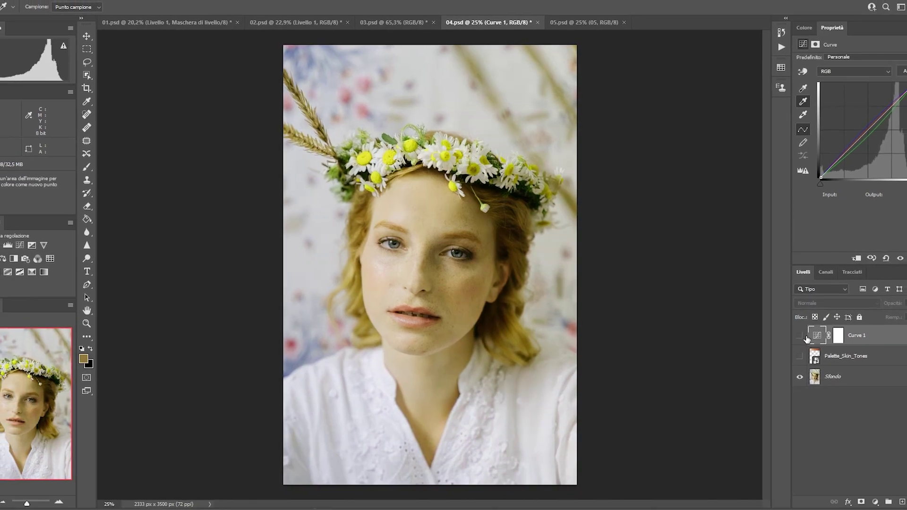
click(796, 335)
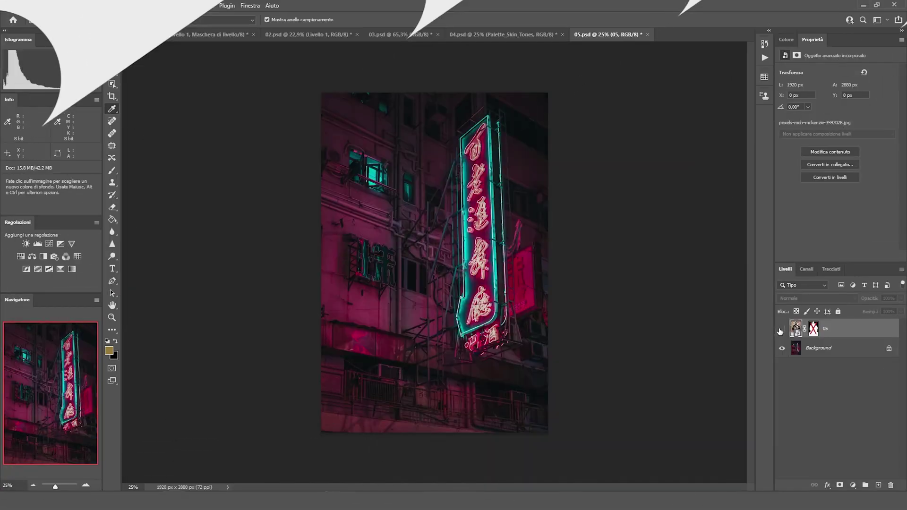
In 05.psd, show layer 05 and enable its mask so the neon street background appears behind the man
click(781, 329)
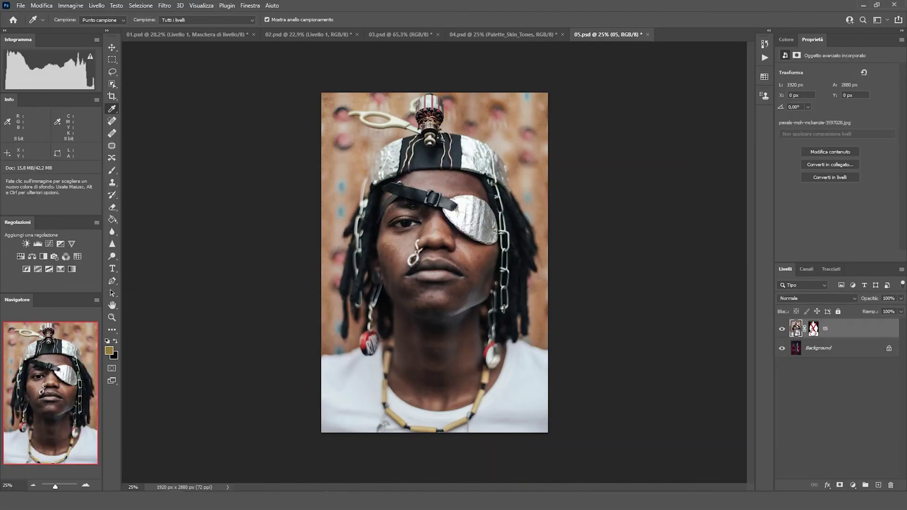
click(112, 317)
click(303, 19)
shift+click(814, 329)
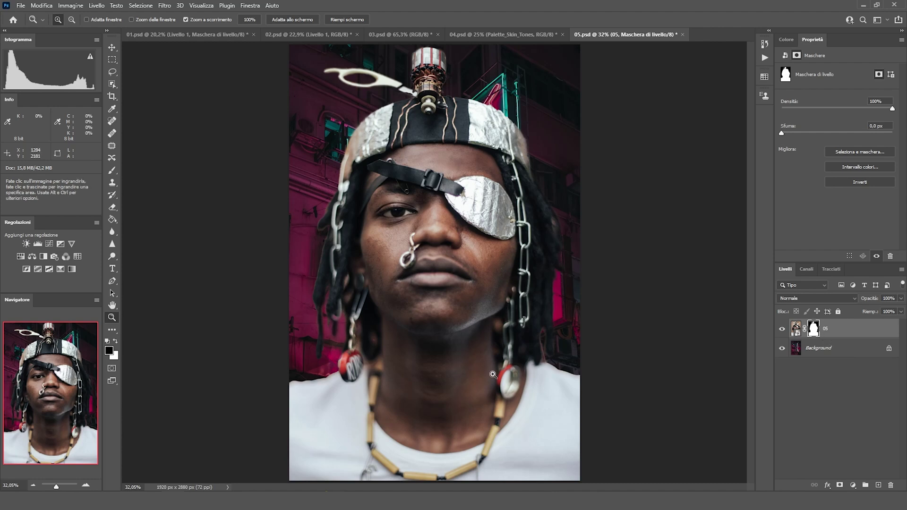
click(782, 330)
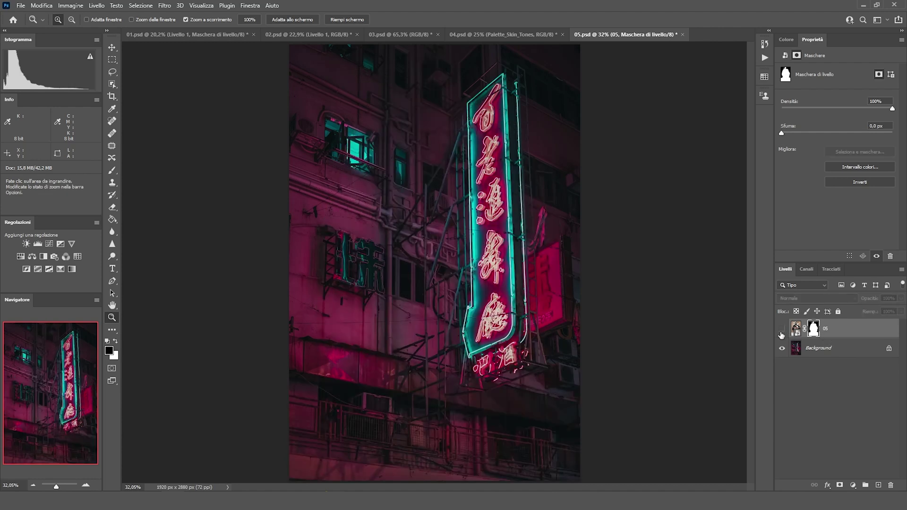
click(781, 331)
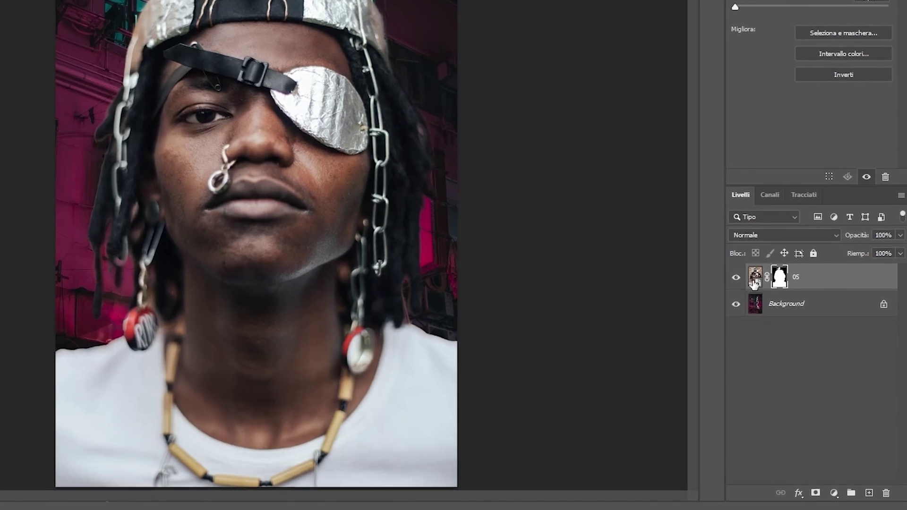
Rasterize the masked smart object layer 05
click(768, 295)
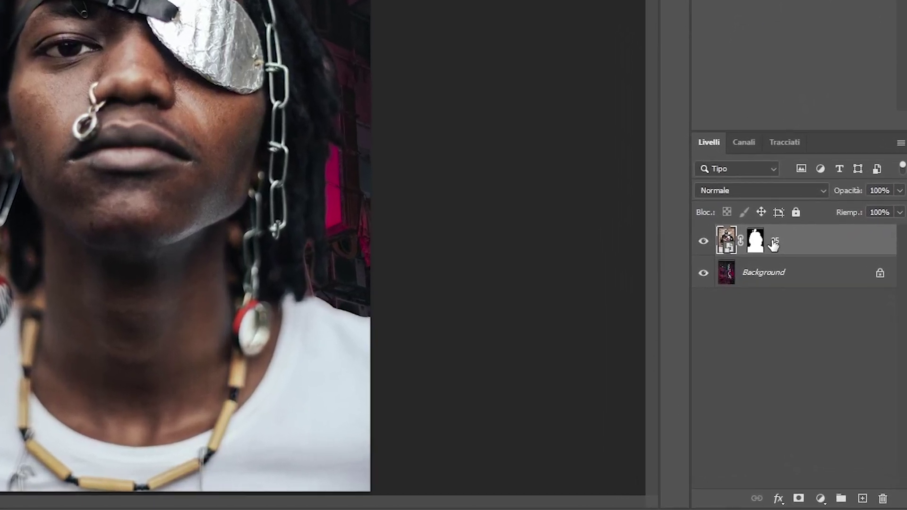
right_click(787, 259)
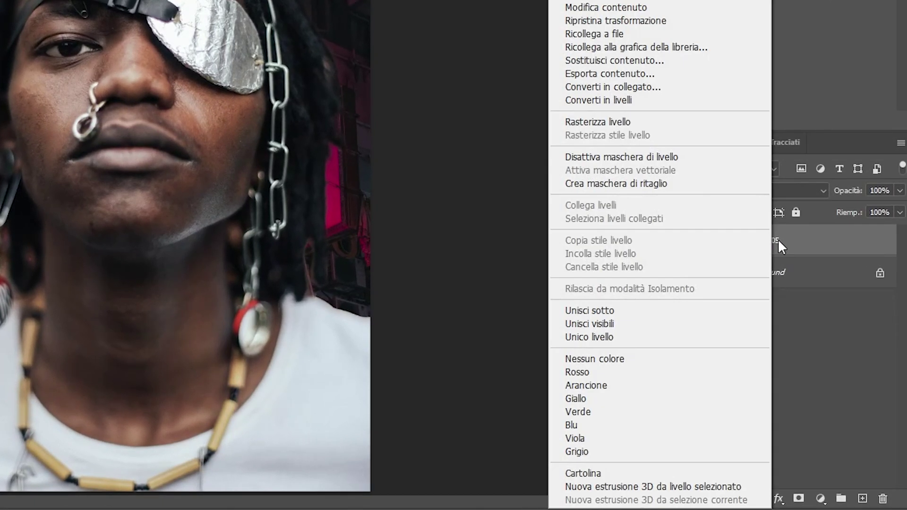
click(699, 122)
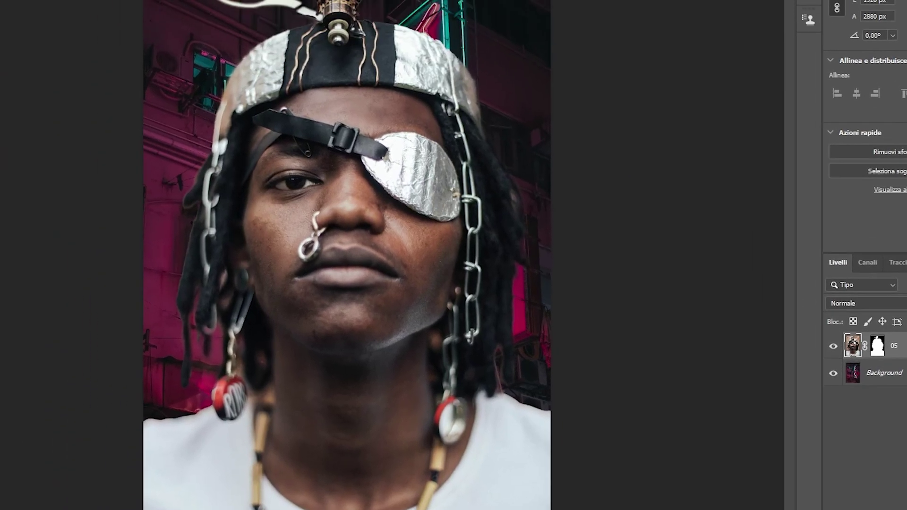
Start Match Color on layer 05, using 05.psd as the source and Background as the source layer
click(21, 4)
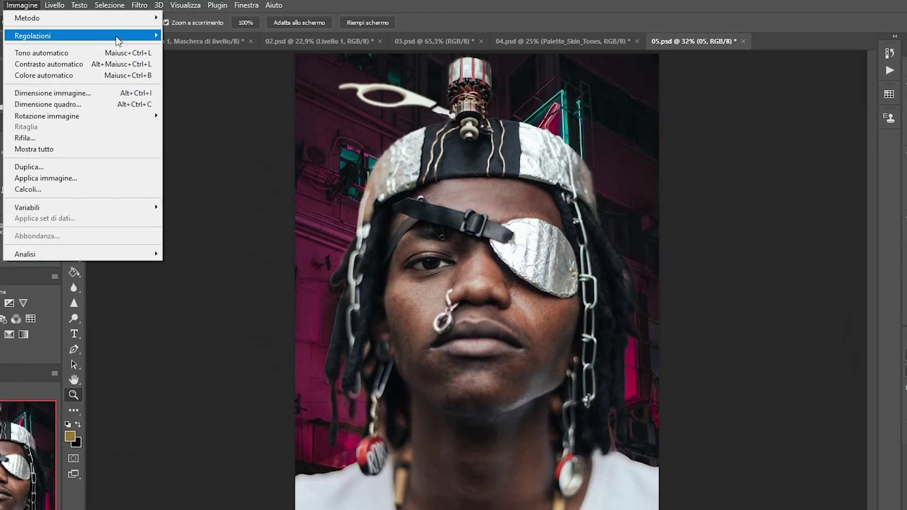
mouse_move(118, 42)
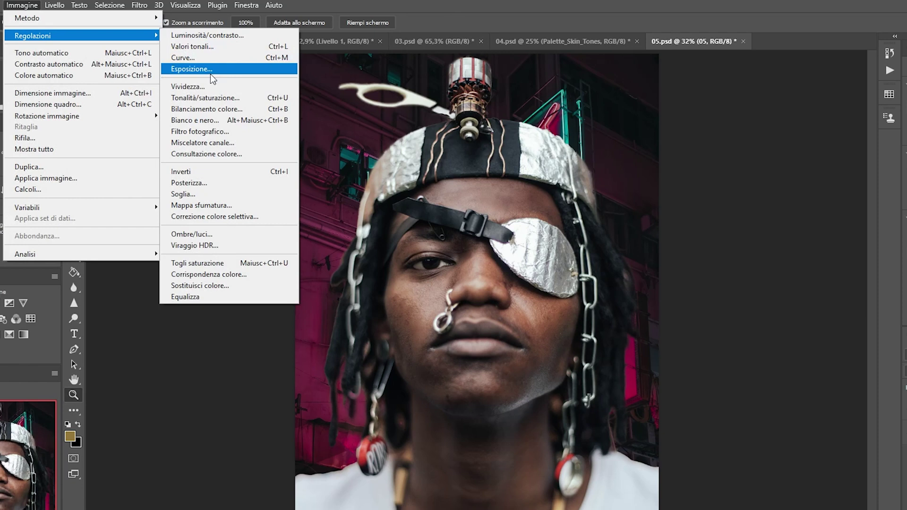
click(251, 274)
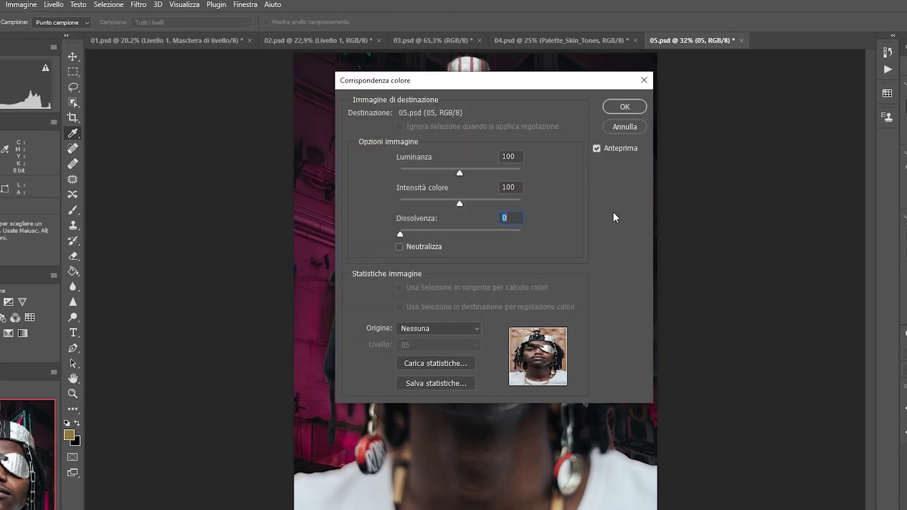
drag(581, 74, 878, 42)
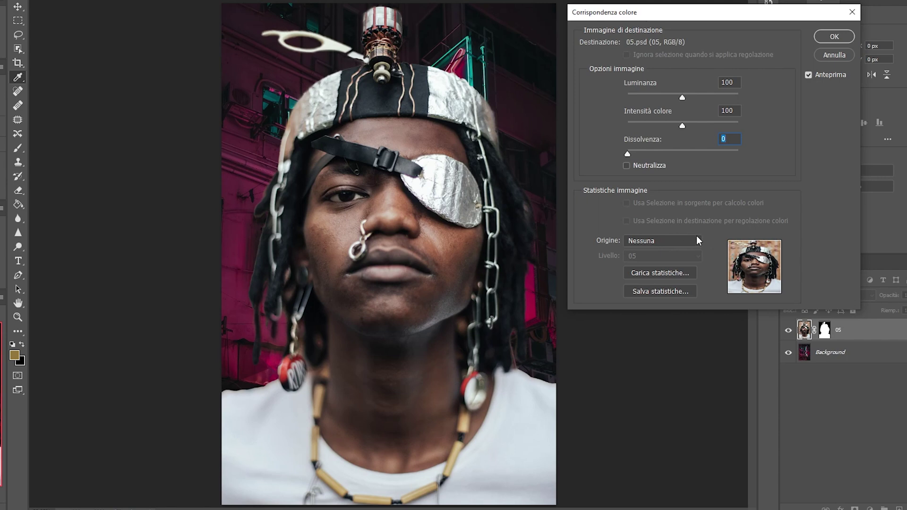
click(682, 239)
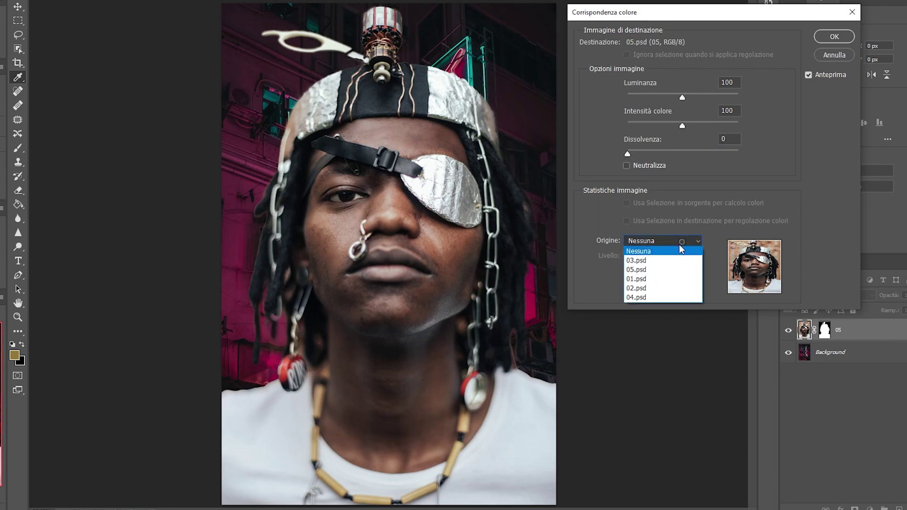
click(664, 268)
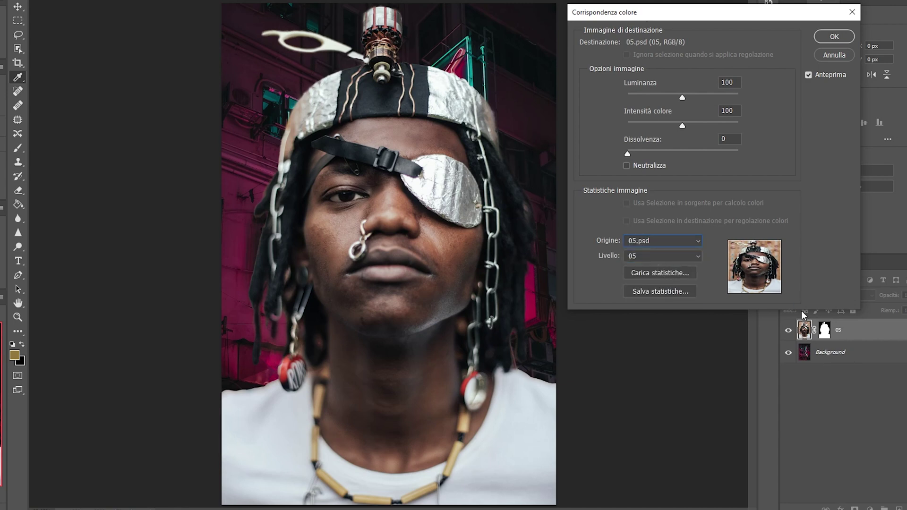
click(680, 258)
click(667, 293)
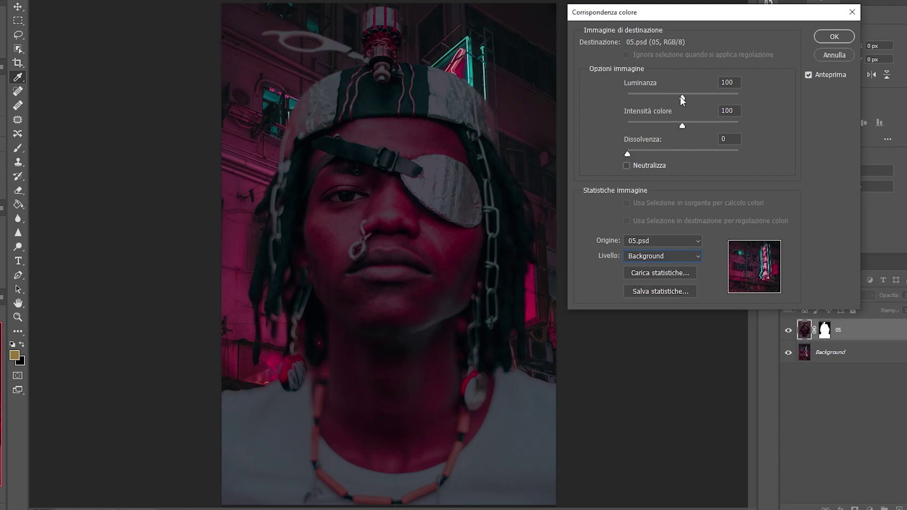
Set the Match Color luminance to 200 and fade to 60, compare with the unadjusted portrait, and apply it
drag(682, 97, 816, 93)
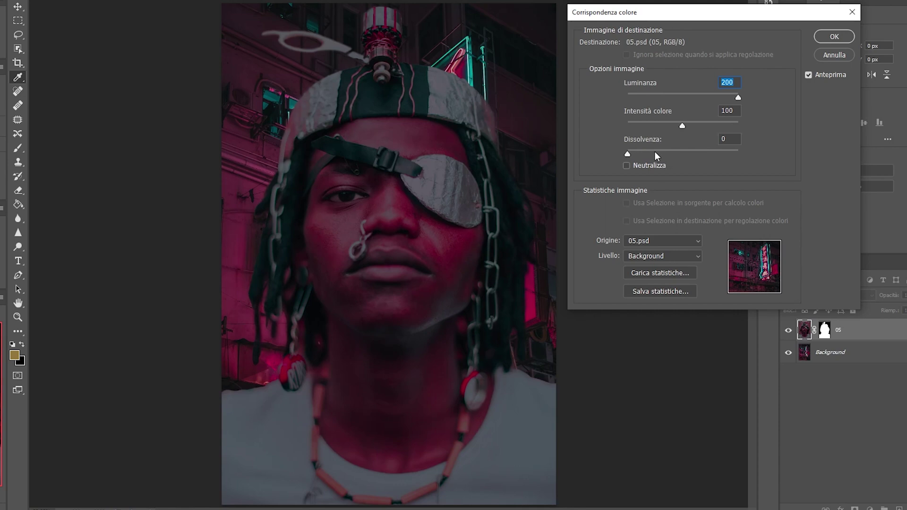
click(677, 150)
drag(666, 151, 704, 160)
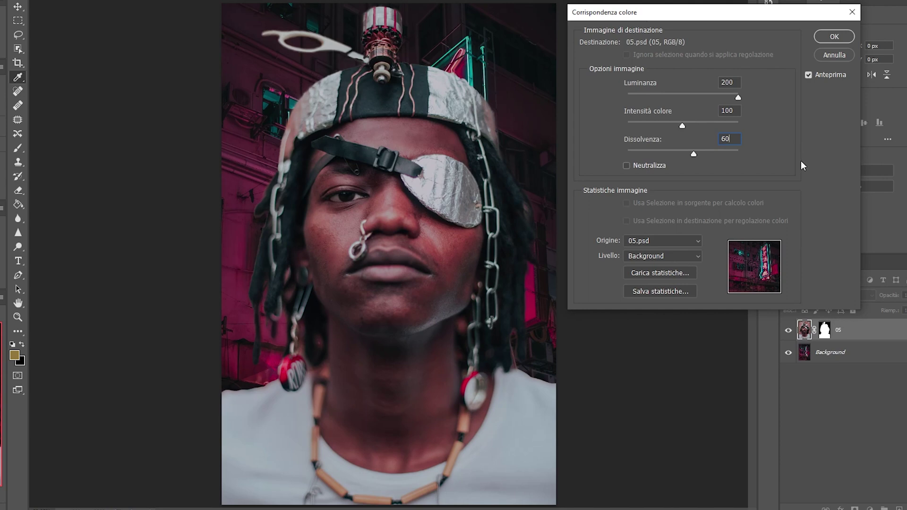
click(828, 74)
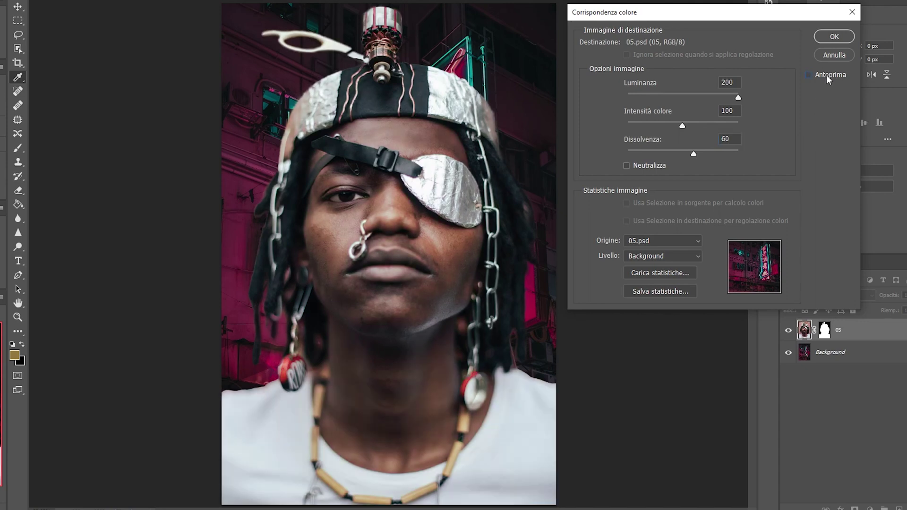
click(830, 74)
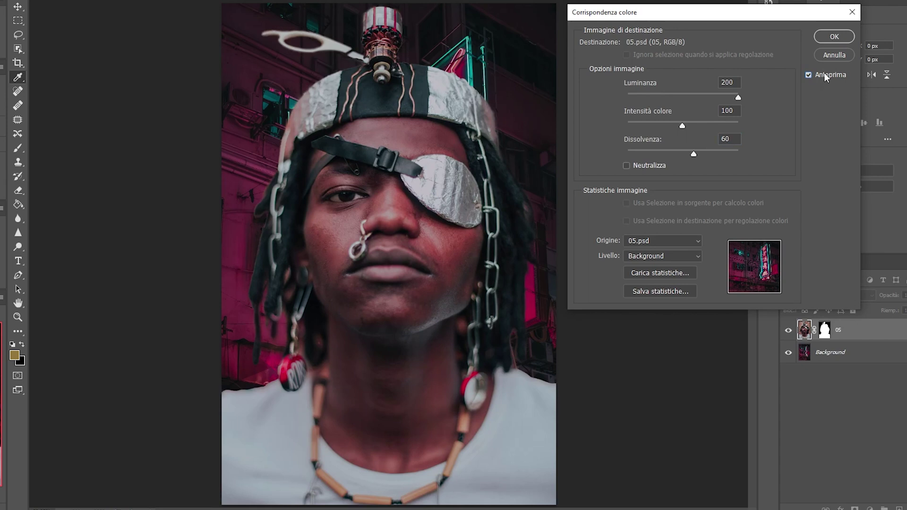
click(835, 37)
click(845, 352)
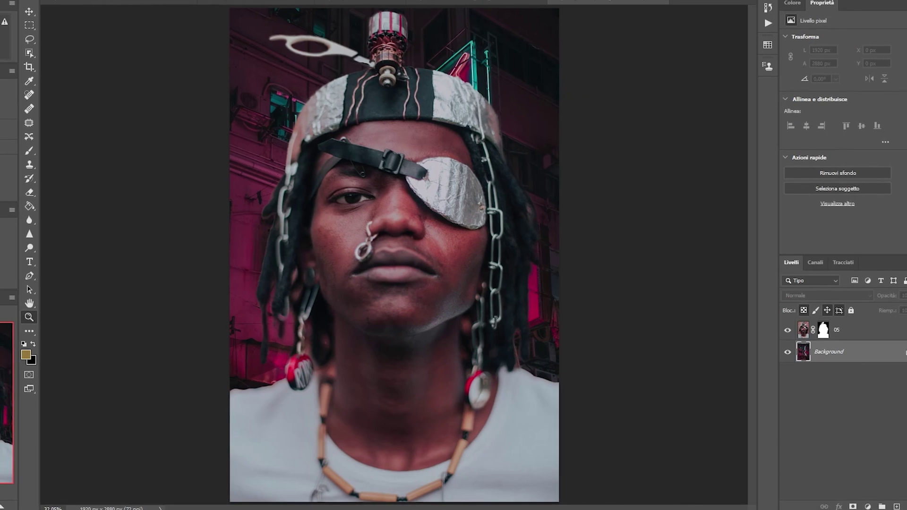
Apply a blur filter to the Background layer to soften the neon street behind the man
click(106, 1)
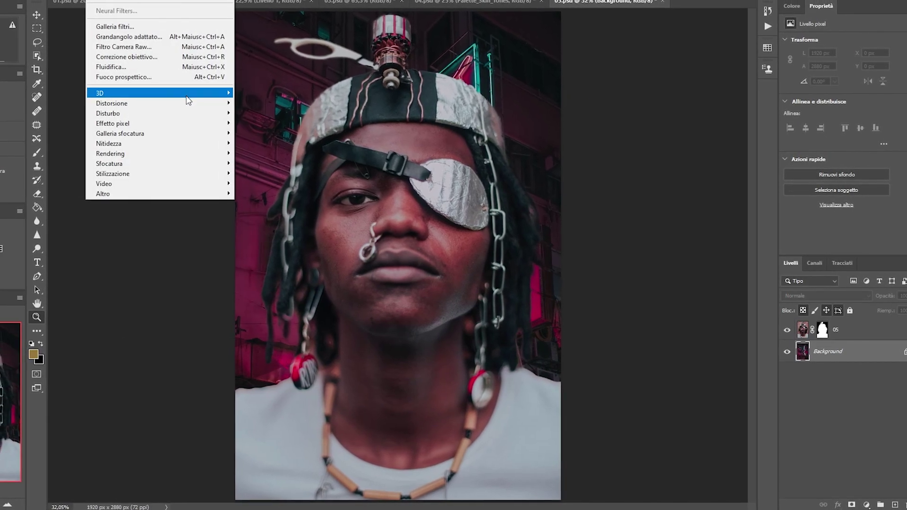
mouse_move(185, 95)
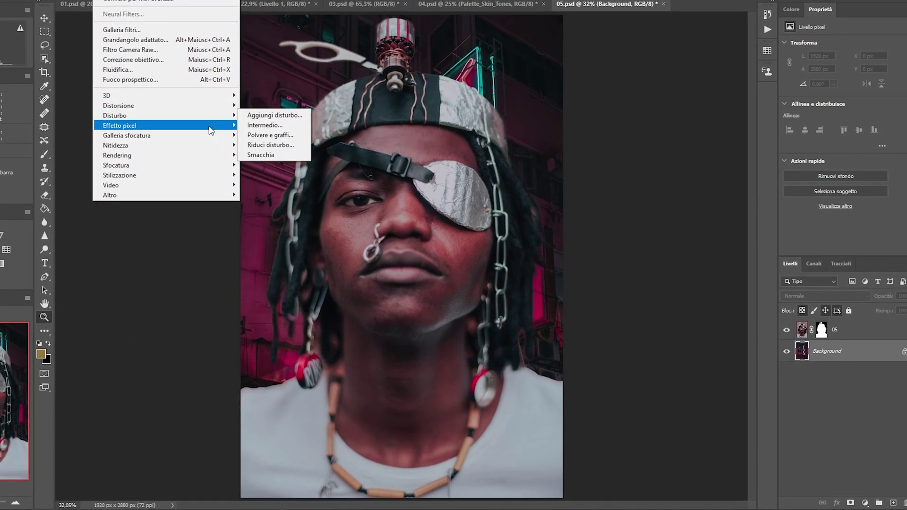
mouse_move(229, 136)
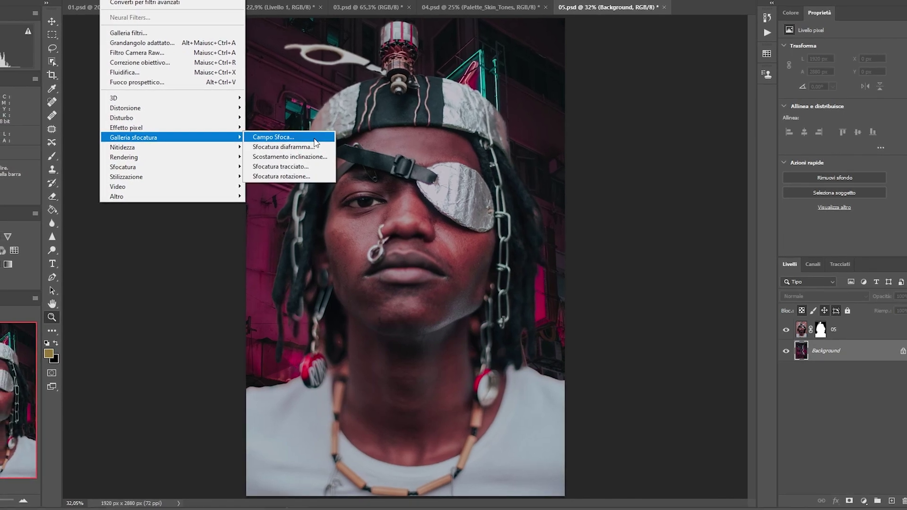
mouse_move(226, 167)
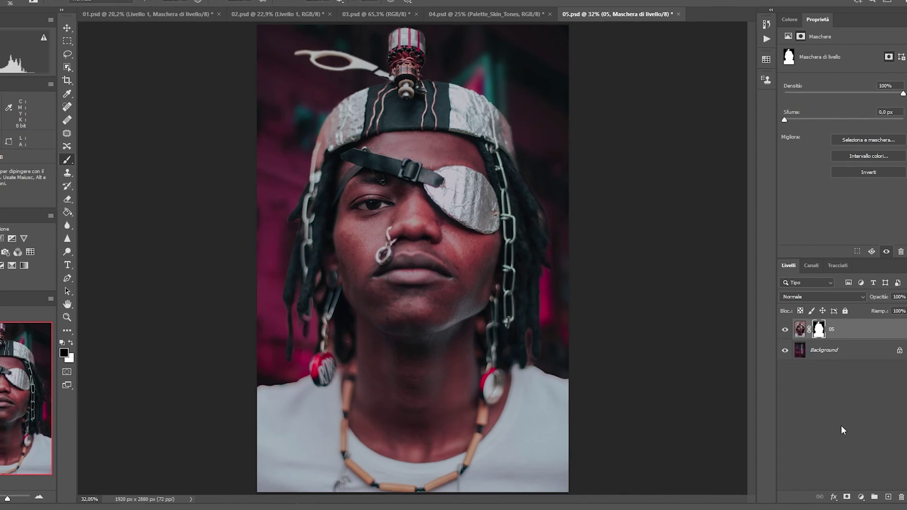
Compare the original opened state of 05.psd with the finished composite through the history, ending on the latest brush state
click(766, 24)
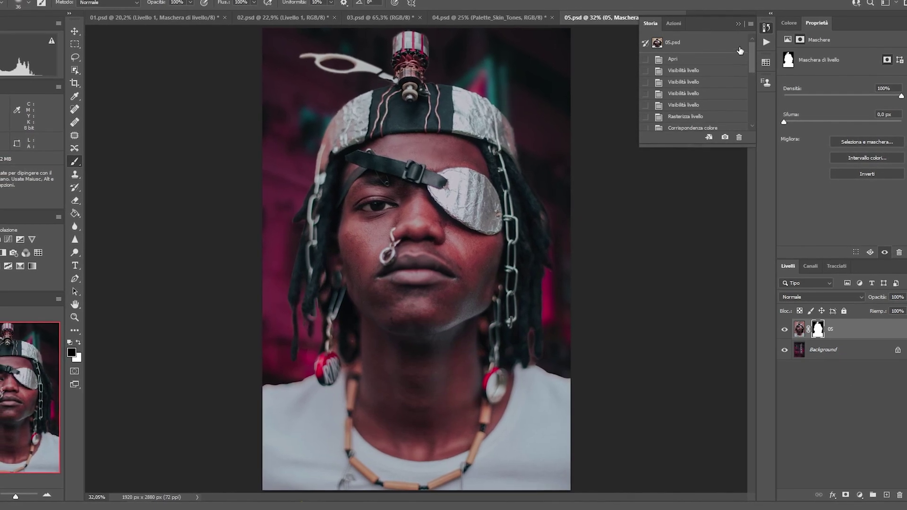
click(740, 45)
scroll(746, 83, down, 10)
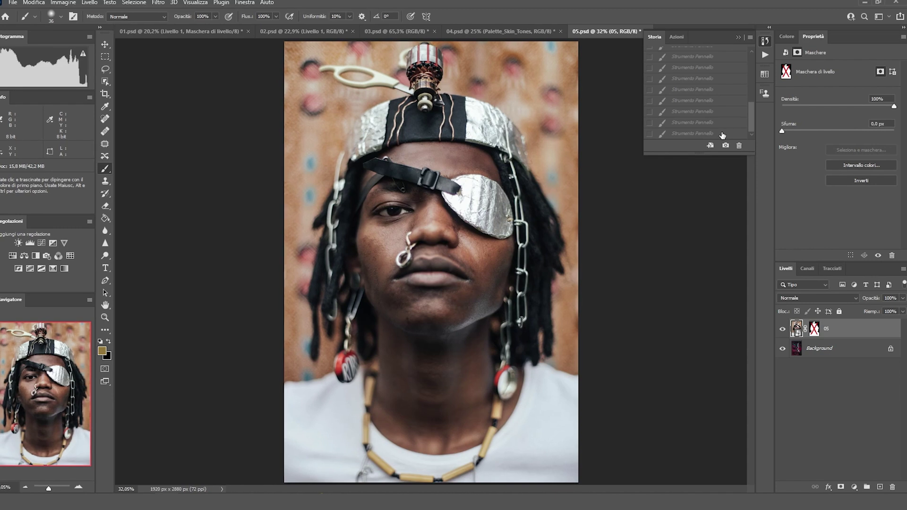
click(722, 134)
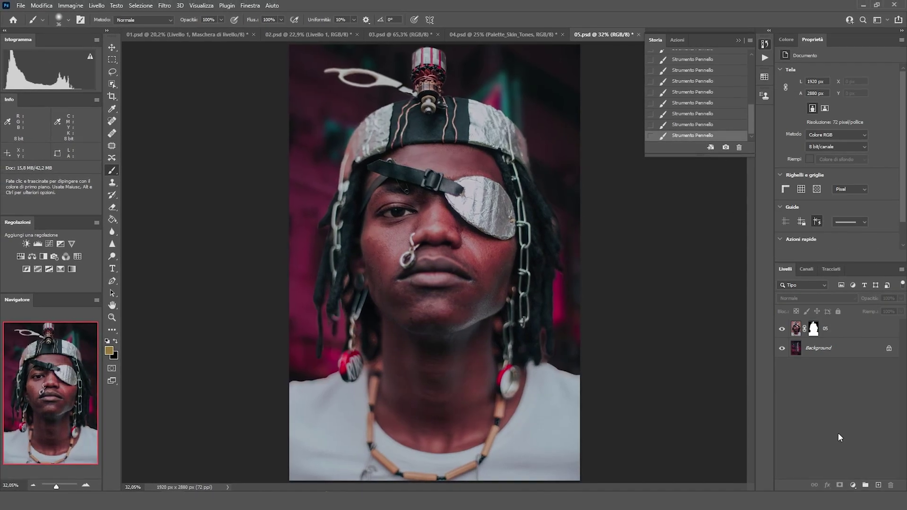